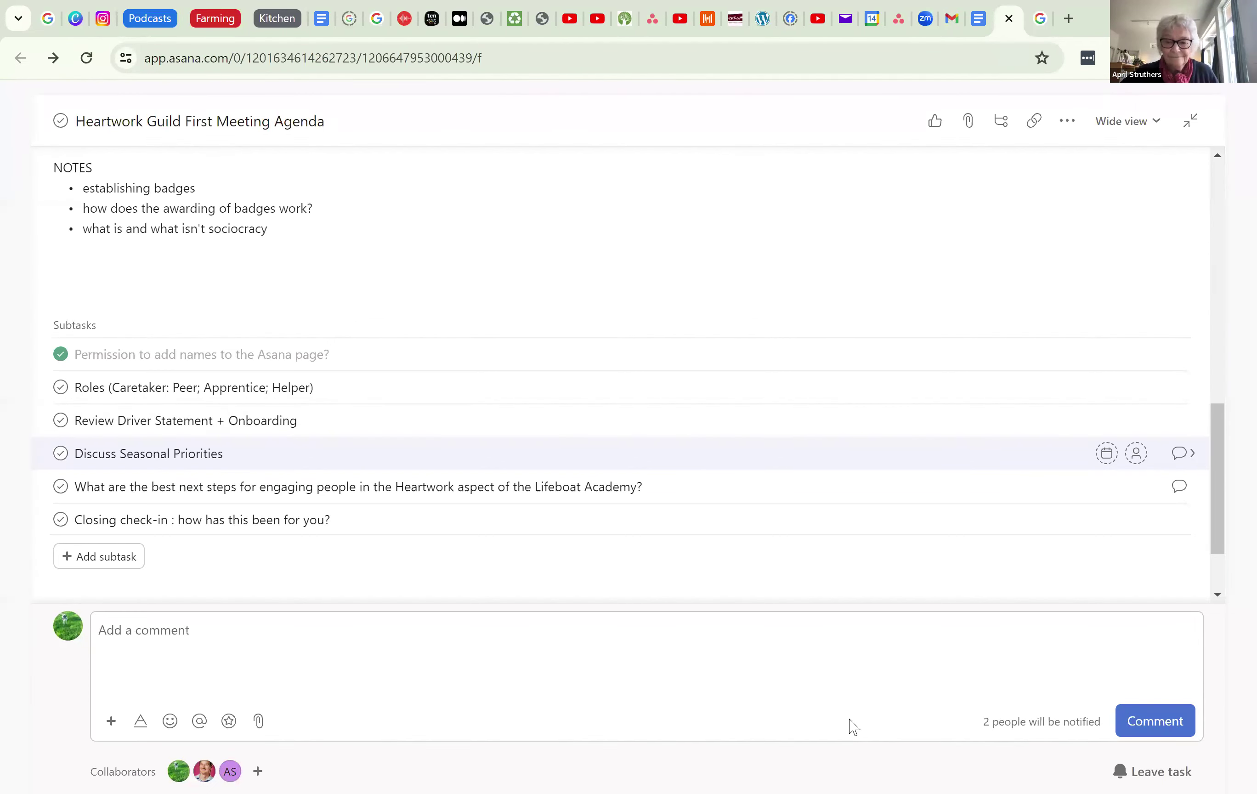
- Switch to the Heartwork & Philosophy Driver Statement in Google Docs and read its Primary Functions, responsibilities and goals
{"action": "key", "text": "ctrl+shift+Tab"}
{"action": "scroll", "coordinate": [815, 357], "scroll_direction": "down", "scroll_amount": 7}
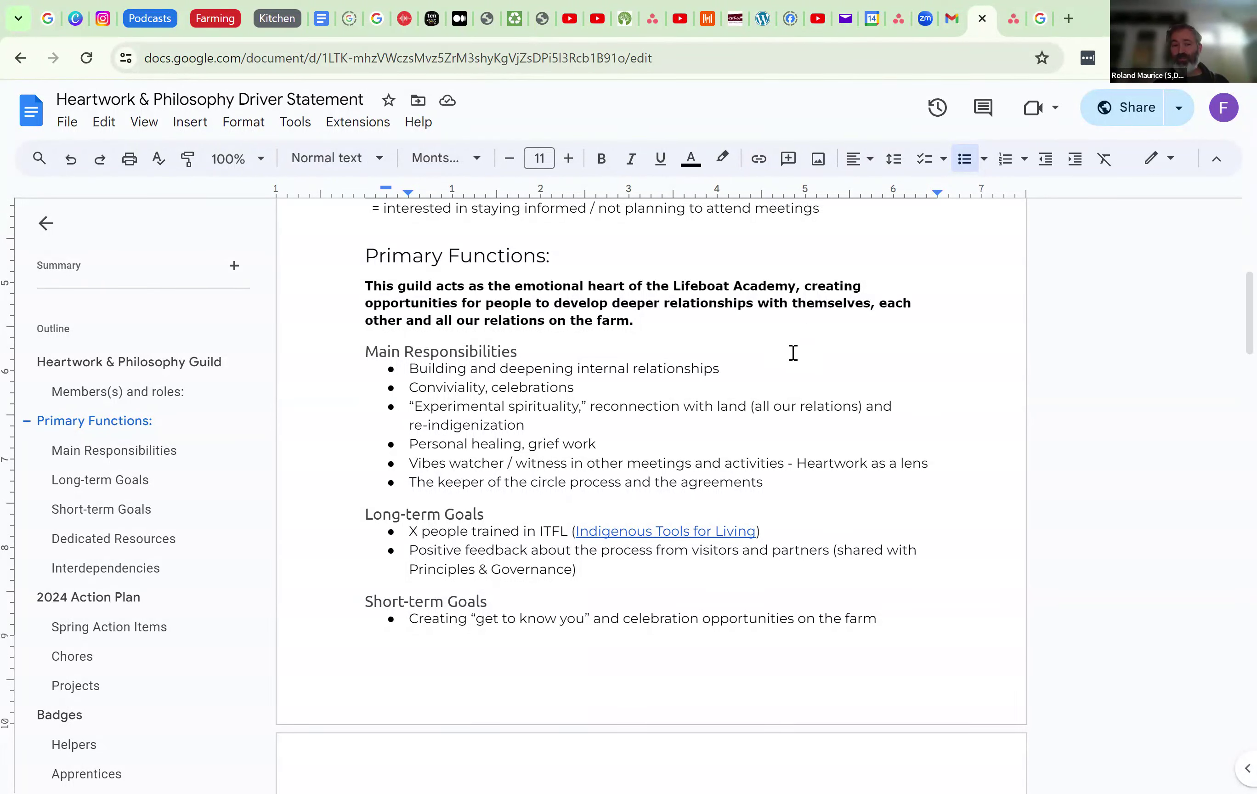
{"action": "scroll", "coordinate": [769, 459], "scroll_direction": "down", "scroll_amount": 4}
{"action": "scroll", "coordinate": [771, 456], "scroll_direction": "up", "scroll_amount": 4}
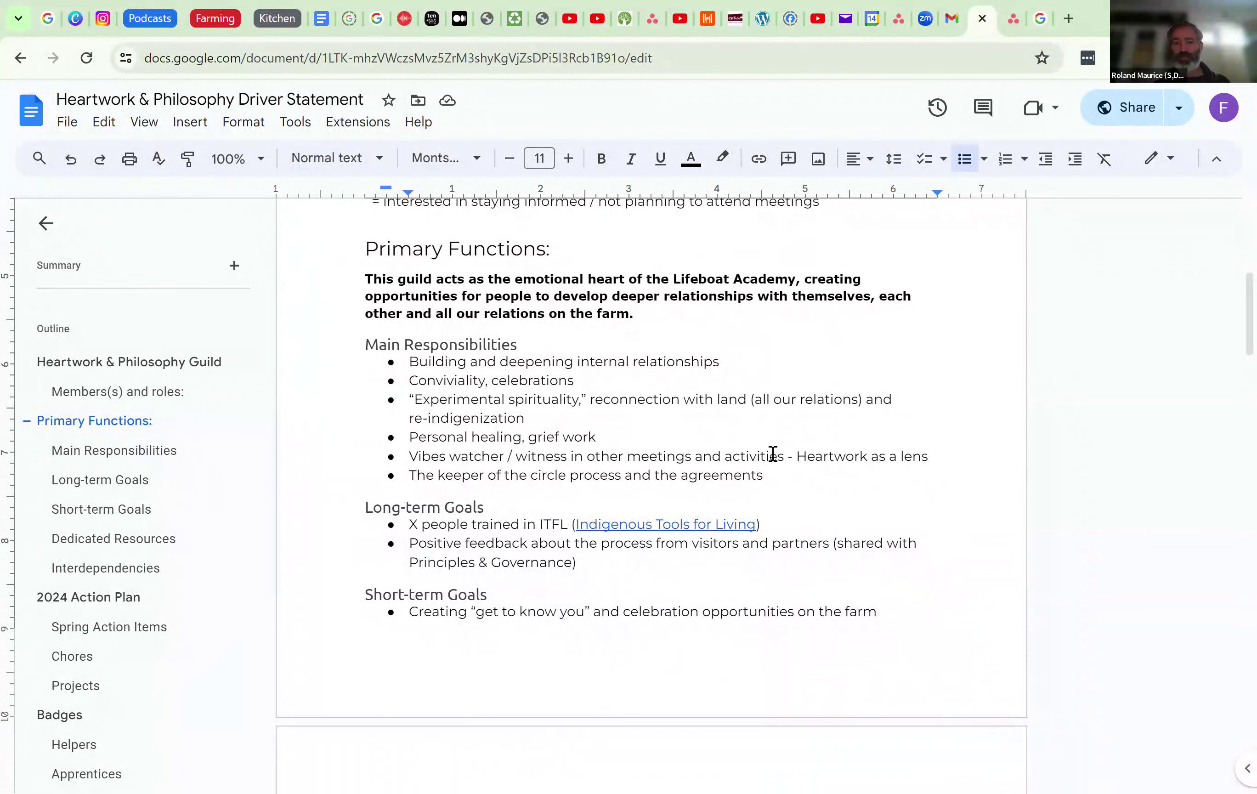
{"action": "scroll", "coordinate": [771, 455], "scroll_direction": "down", "scroll_amount": 2}
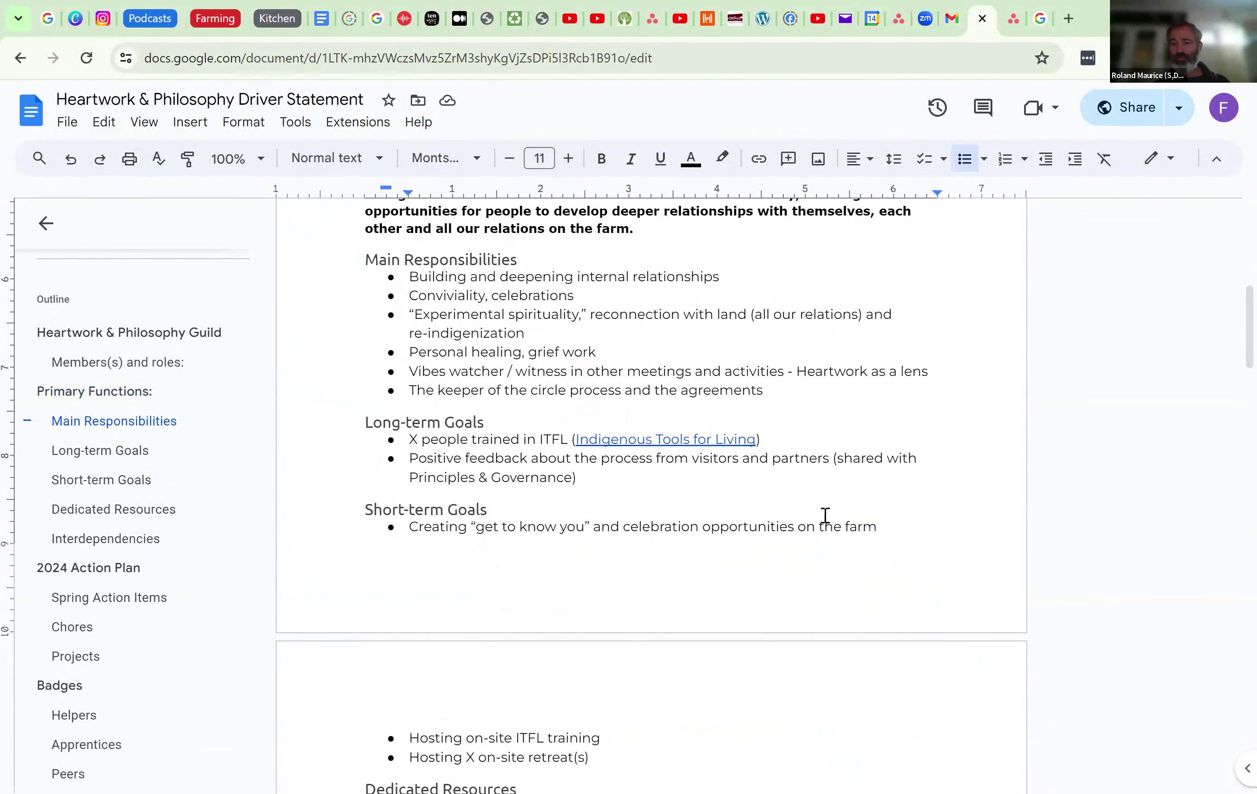
{"action": "scroll", "coordinate": [802, 510], "scroll_direction": "down", "scroll_amount": 6}
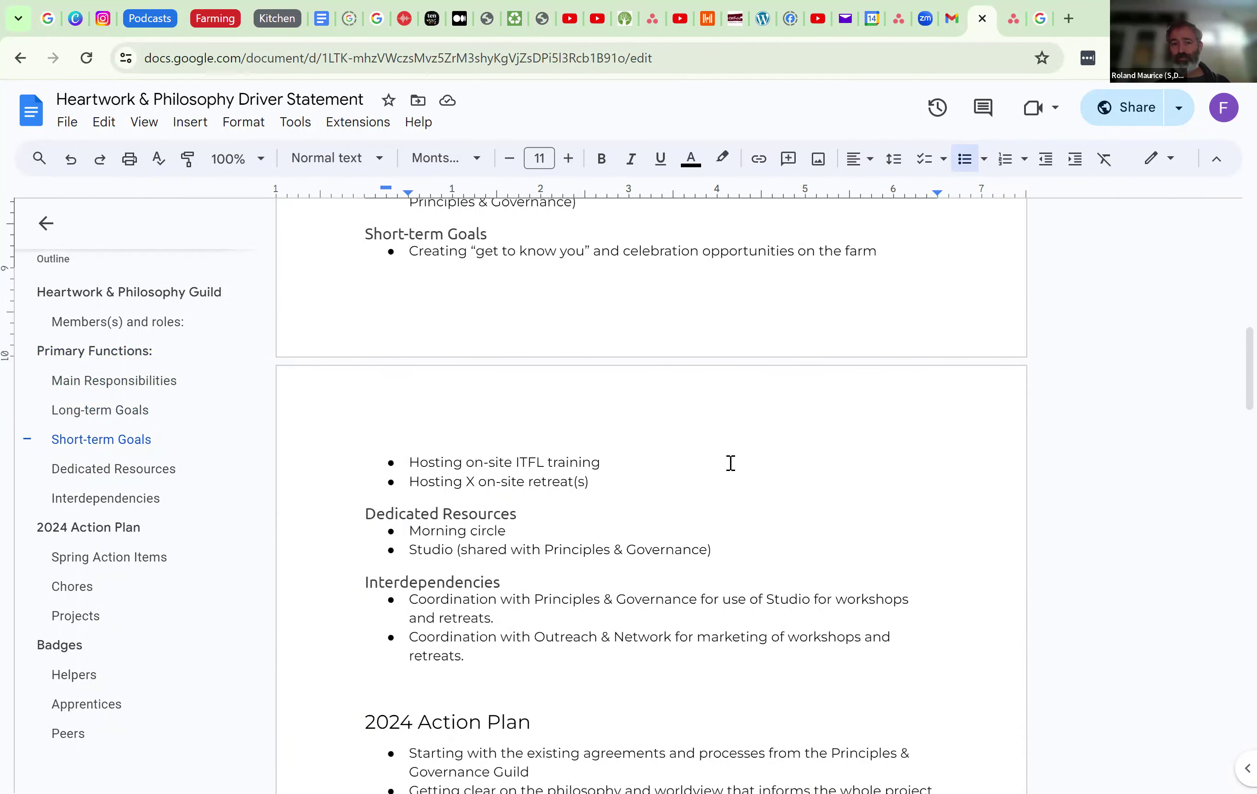
{"action": "scroll", "coordinate": [730, 462], "scroll_direction": "up", "scroll_amount": 2}
{"action": "scroll", "coordinate": [730, 462], "scroll_direction": "up", "scroll_amount": 8}
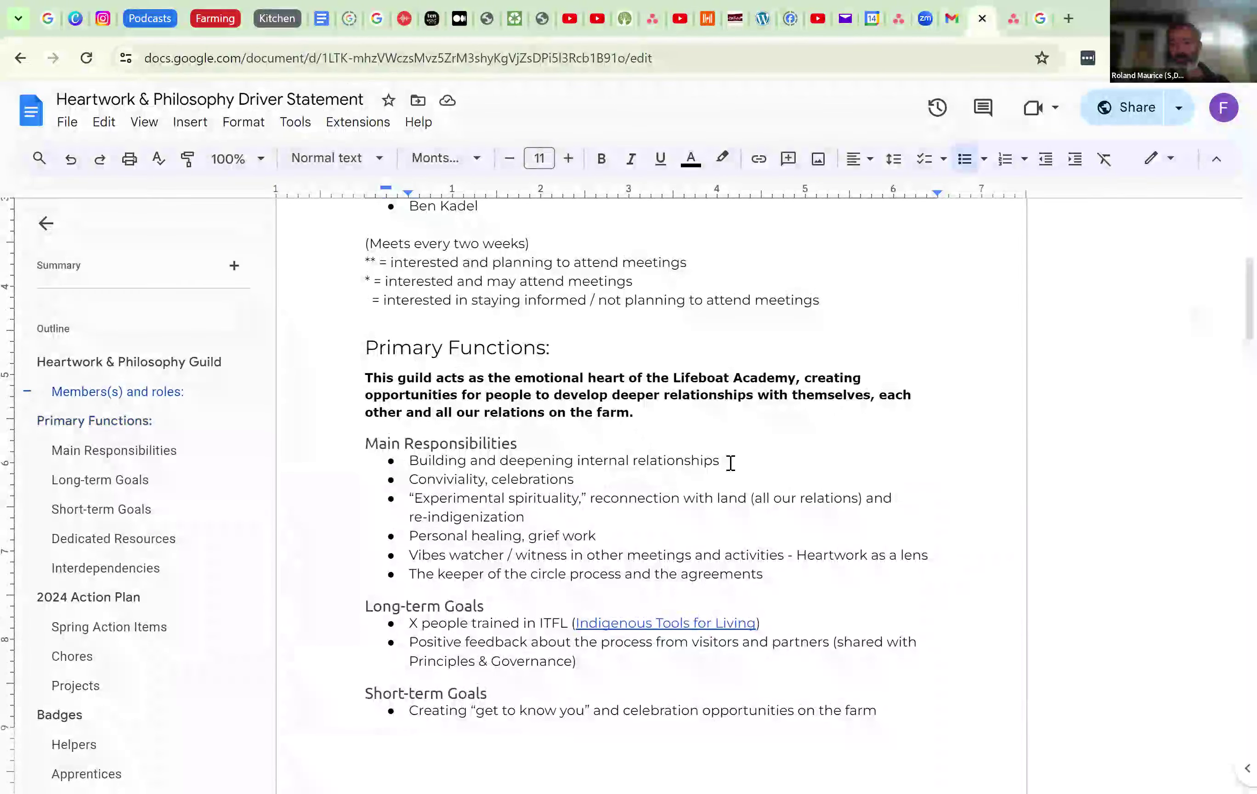
{"action": "scroll", "coordinate": [731, 463], "scroll_direction": "down", "scroll_amount": 2}
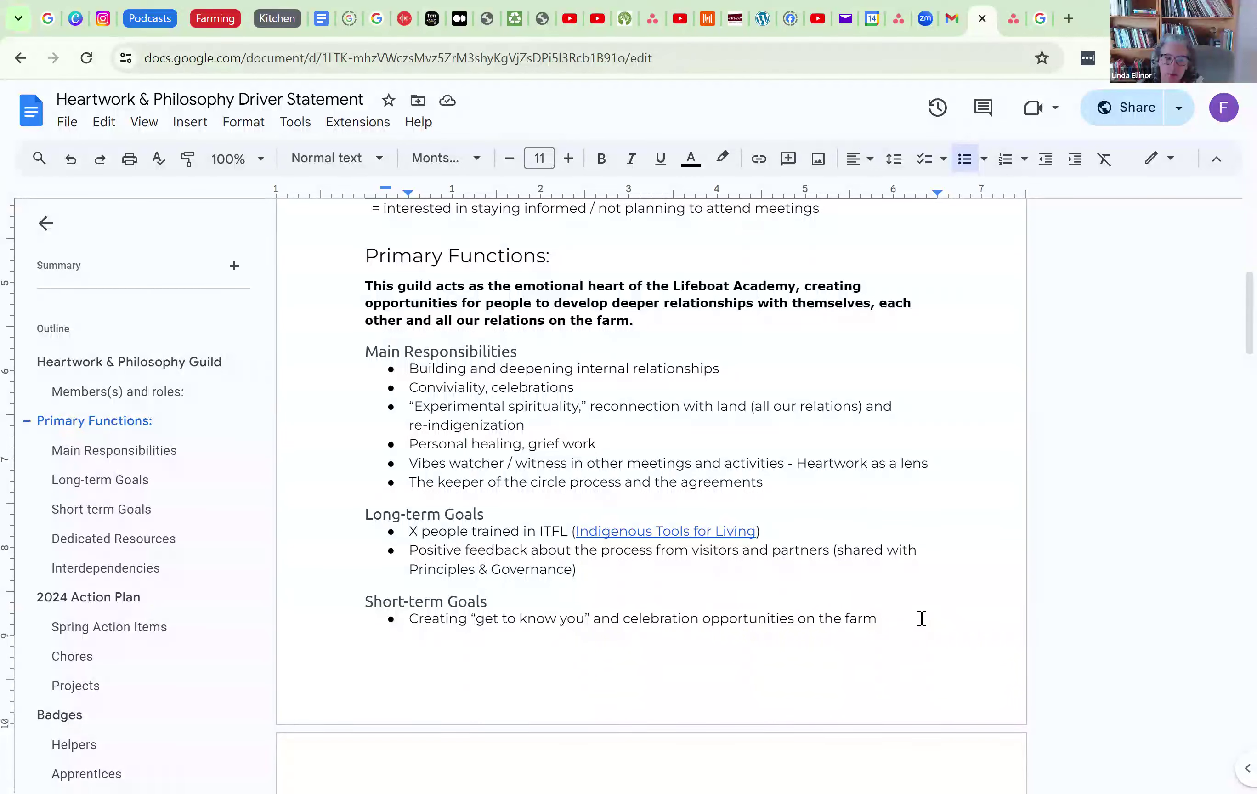
- Review the driver statement from Primary Functions through the goals, Dedicated Resources and Interdependencies to the 2024 Action Plan
{"action": "left_click", "coordinate": [948, 608]}
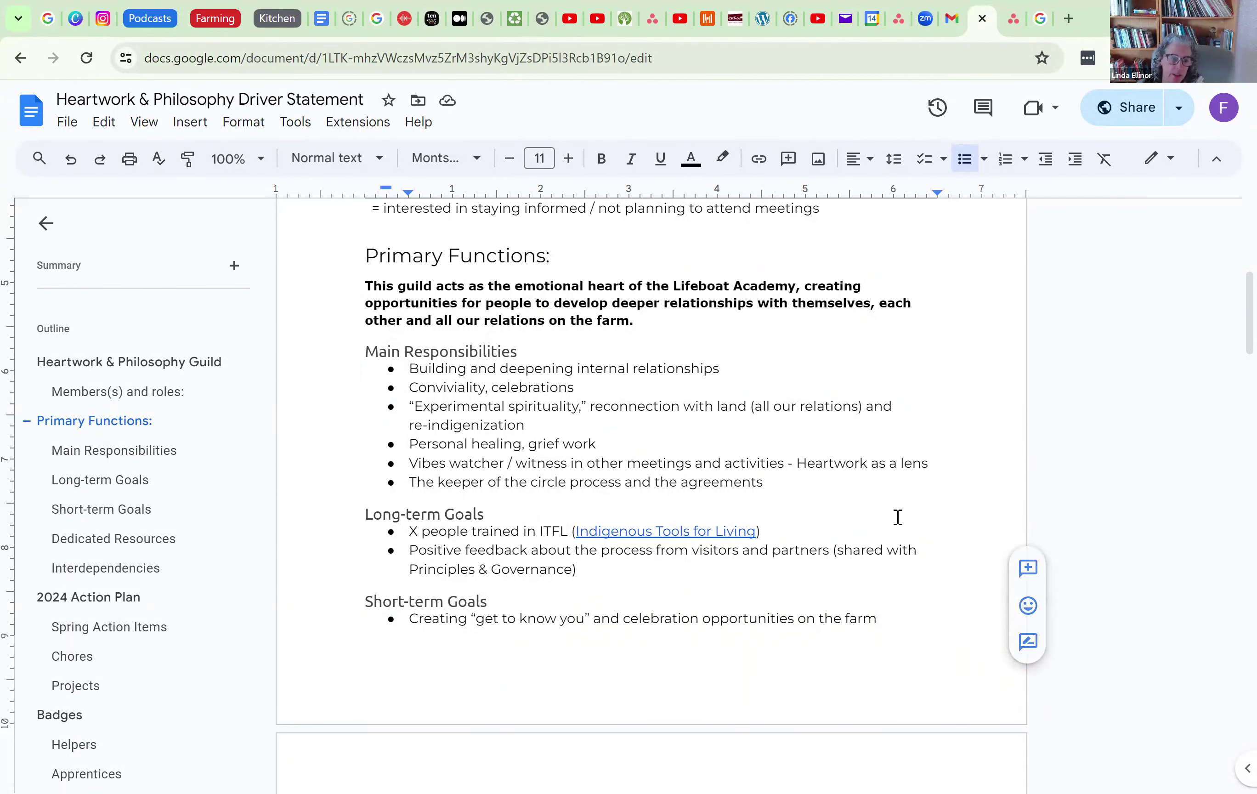
{"action": "scroll", "coordinate": [871, 484], "scroll_direction": "down", "scroll_amount": 8}
{"action": "scroll", "coordinate": [871, 483], "scroll_direction": "down", "scroll_amount": 7}
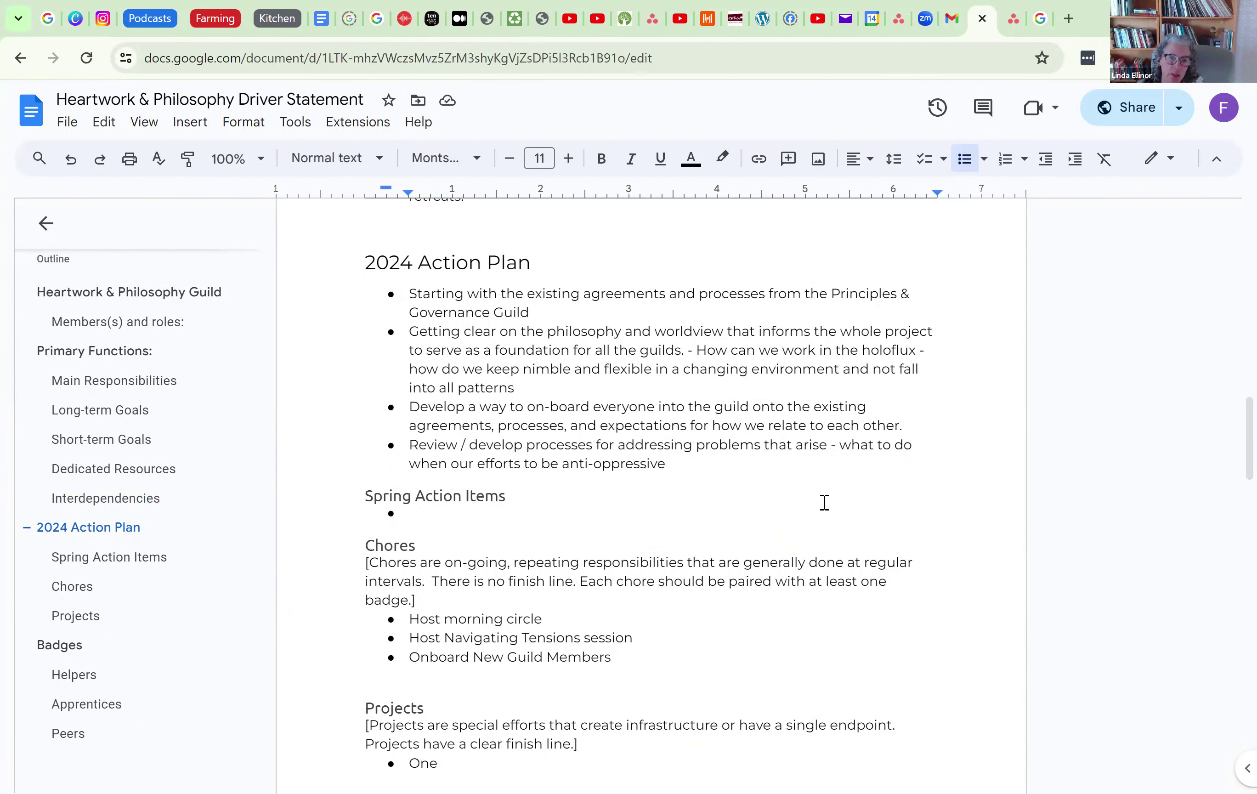
{"action": "scroll", "coordinate": [824, 503], "scroll_direction": "up", "scroll_amount": 12}
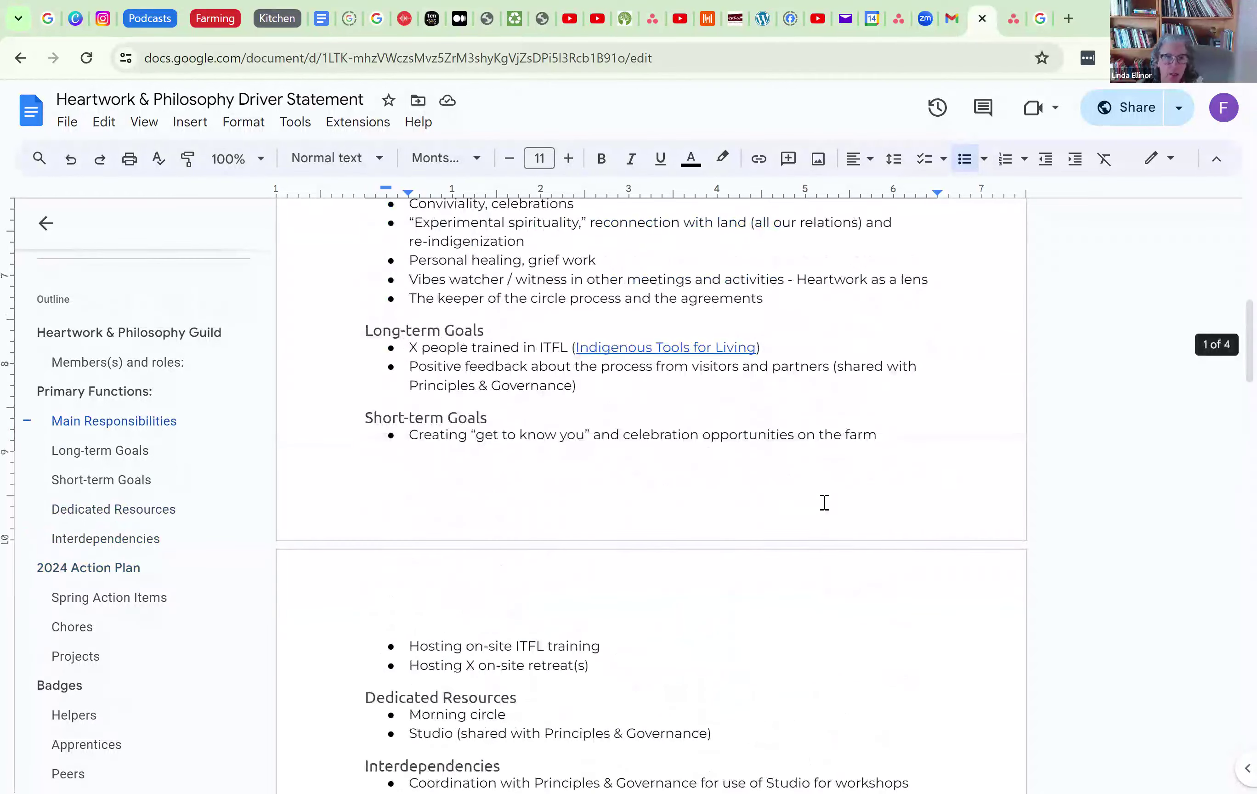
{"action": "scroll", "coordinate": [824, 503], "scroll_direction": "down", "scroll_amount": 2}
{"action": "scroll", "coordinate": [824, 502], "scroll_direction": "up", "scroll_amount": 9}
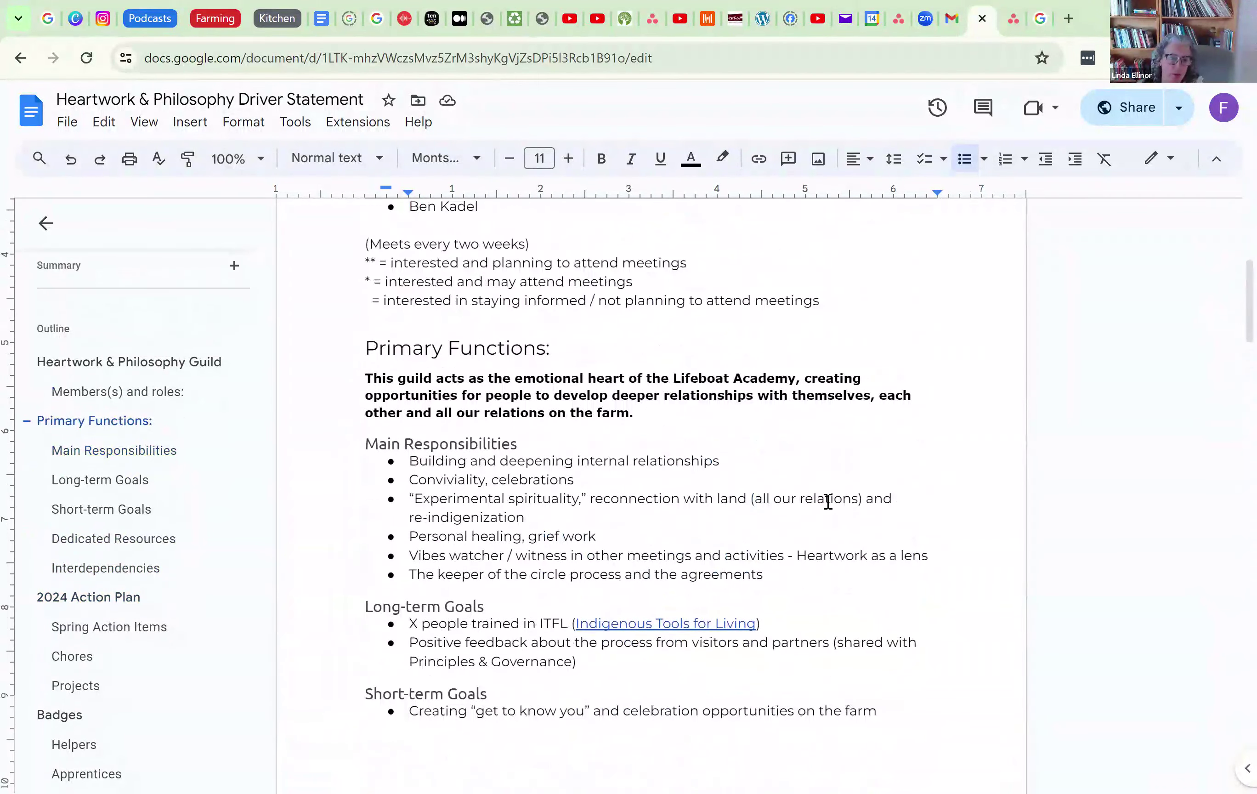
{"action": "scroll", "coordinate": [831, 503], "scroll_direction": "down", "scroll_amount": 6}
{"action": "scroll", "coordinate": [831, 502], "scroll_direction": "down", "scroll_amount": 2}
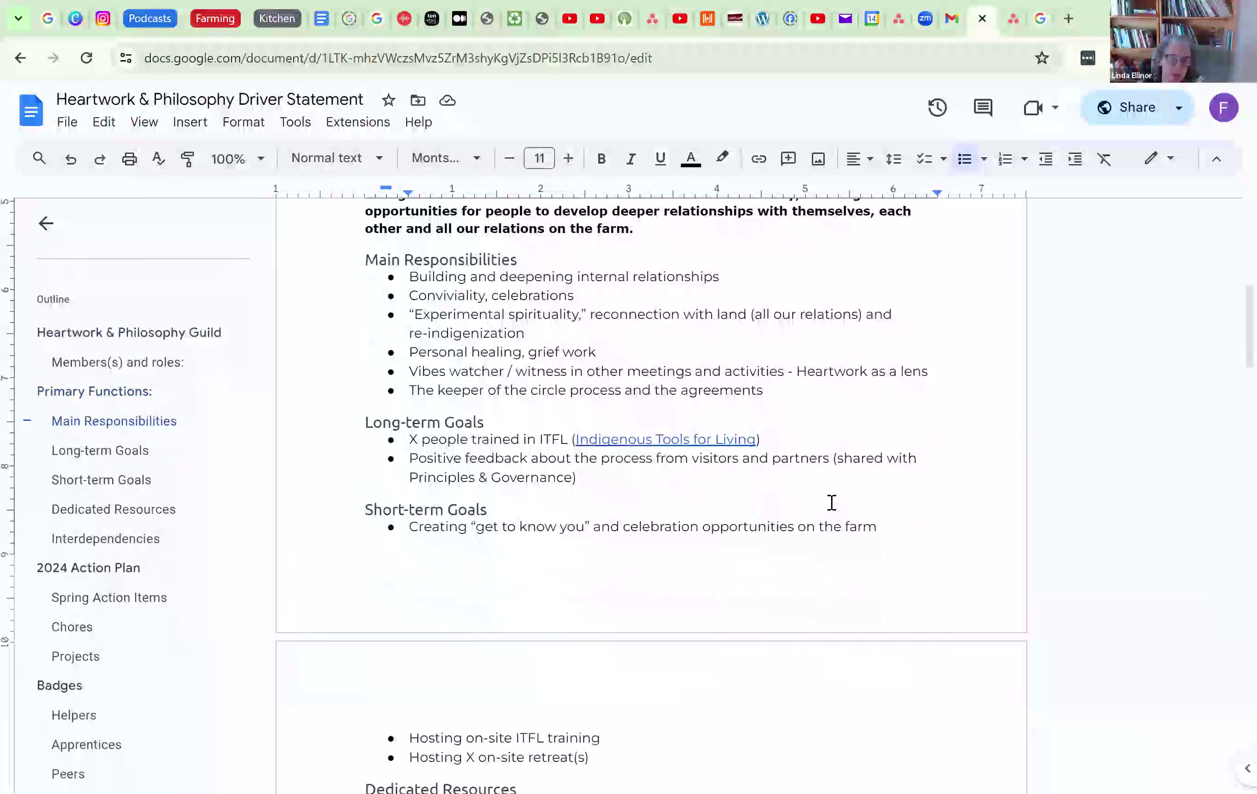
{"action": "scroll", "coordinate": [832, 503], "scroll_direction": "down", "scroll_amount": 2}
{"action": "scroll", "coordinate": [832, 502], "scroll_direction": "up", "scroll_amount": 2}
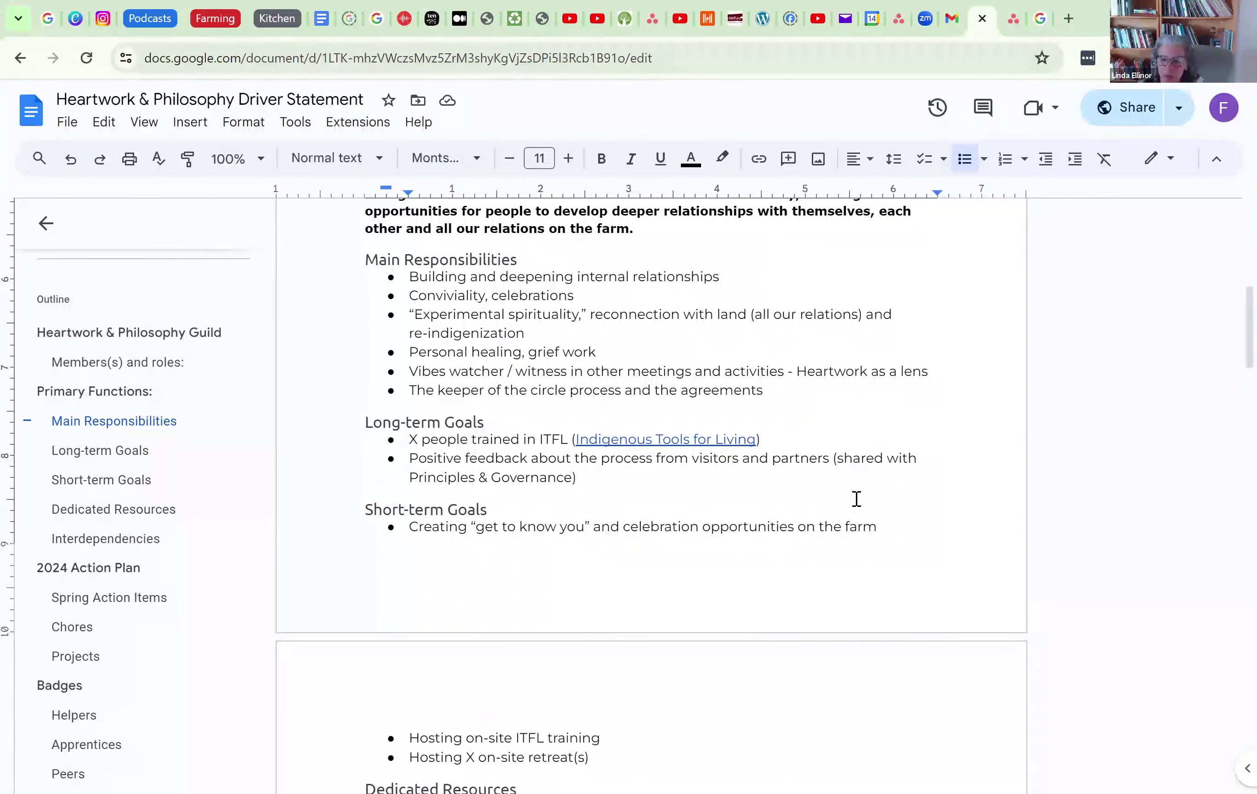
{"action": "scroll", "coordinate": [856, 499], "scroll_direction": "down", "scroll_amount": 5}
{"action": "scroll", "coordinate": [856, 499], "scroll_direction": "down", "scroll_amount": 3}
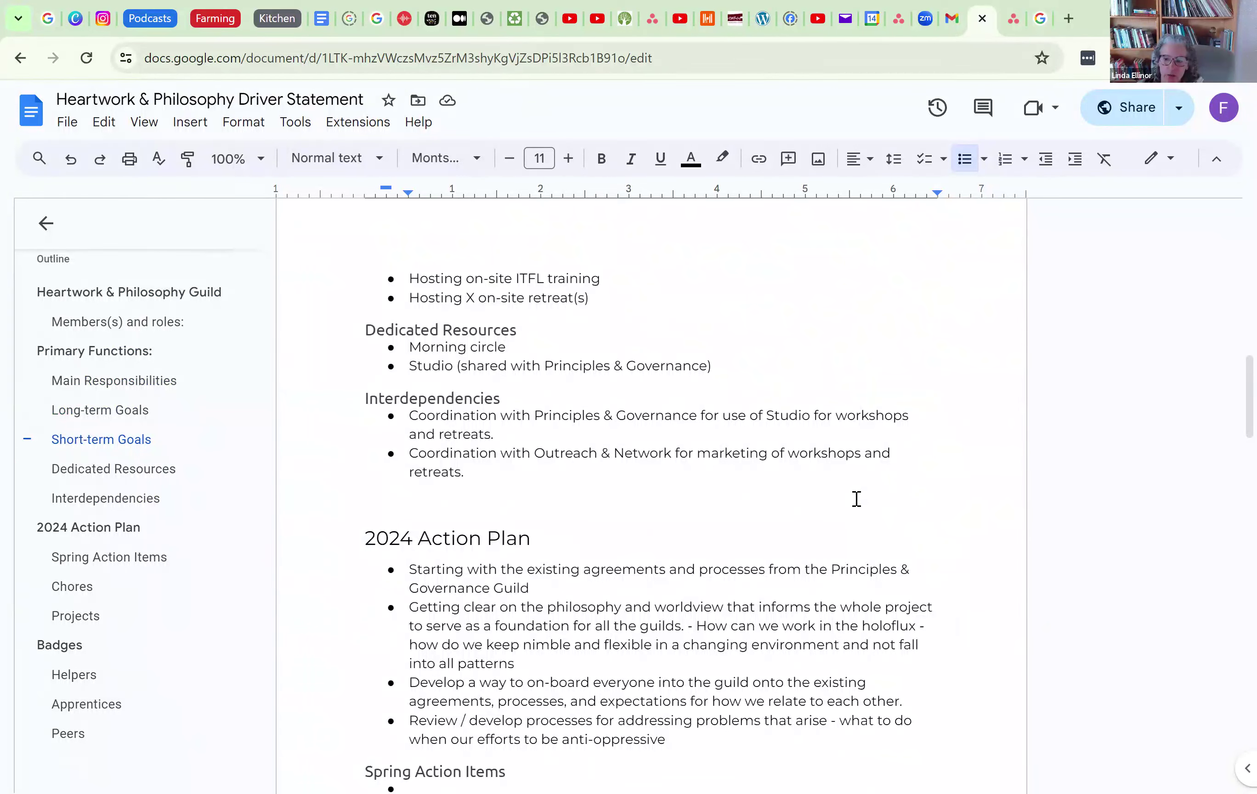
{"action": "scroll", "coordinate": [856, 499], "scroll_direction": "down", "scroll_amount": 3}
{"action": "scroll", "coordinate": [856, 499], "scroll_direction": "up", "scroll_amount": 15}
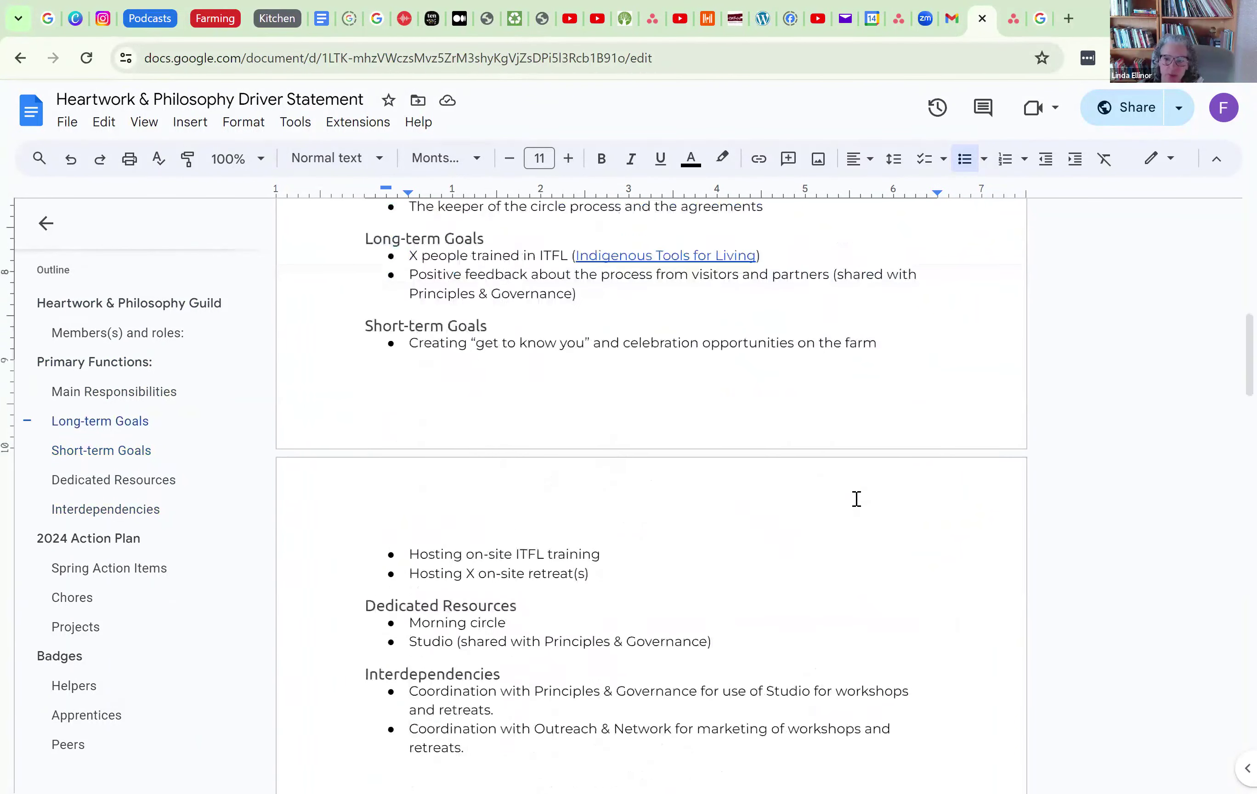
{"action": "scroll", "coordinate": [856, 499], "scroll_direction": "down", "scroll_amount": 3}
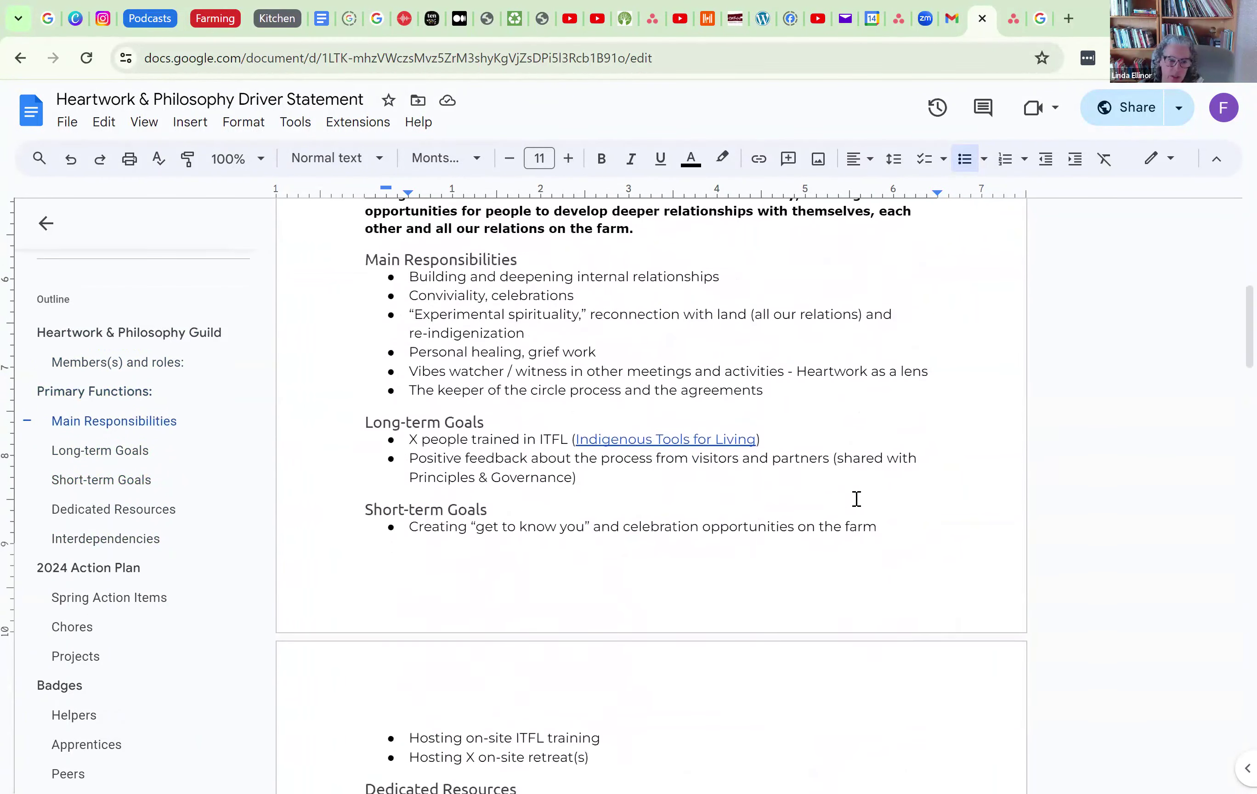
- Examine the 2024 Action Plan with its Spring Action Items, Chores and Projects, comparing it with the Main Responsibilities and goals
{"action": "scroll", "coordinate": [857, 498], "scroll_direction": "down", "scroll_amount": 13}
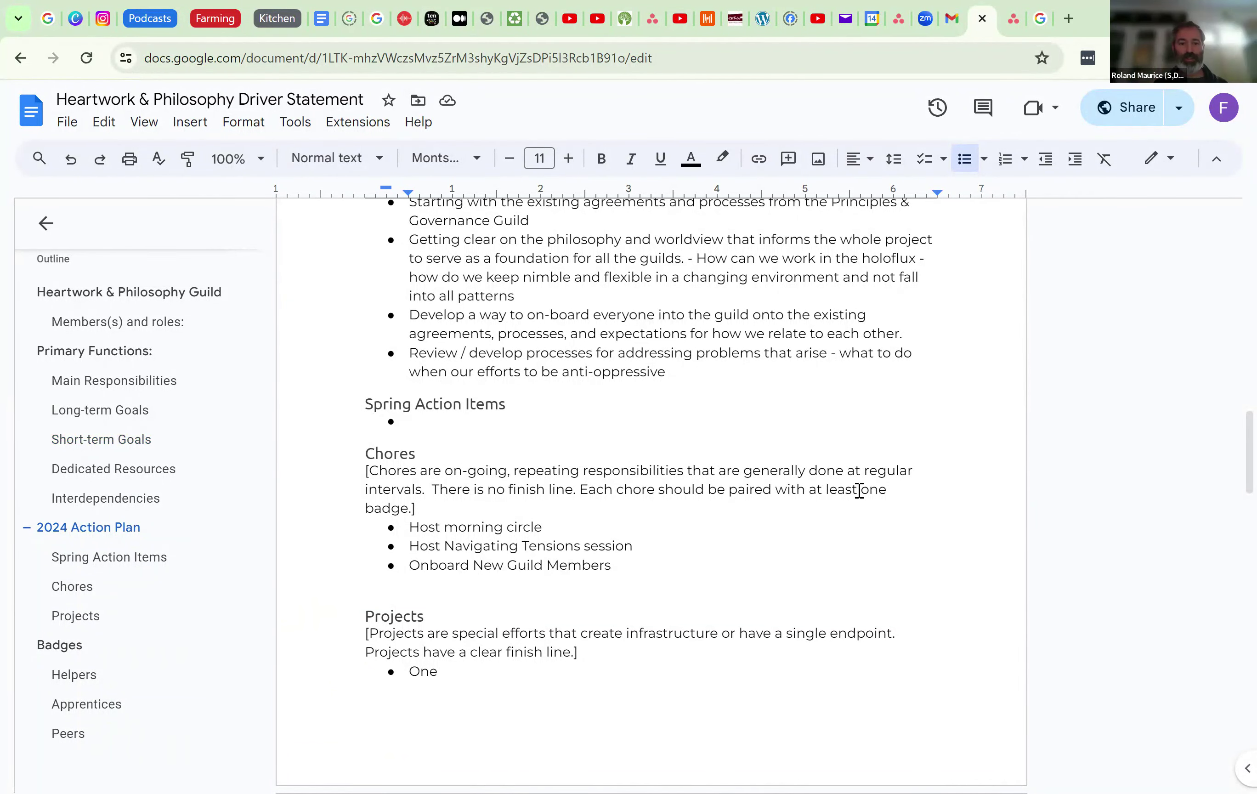
{"action": "scroll", "coordinate": [708, 408], "scroll_direction": "up", "scroll_amount": 3}
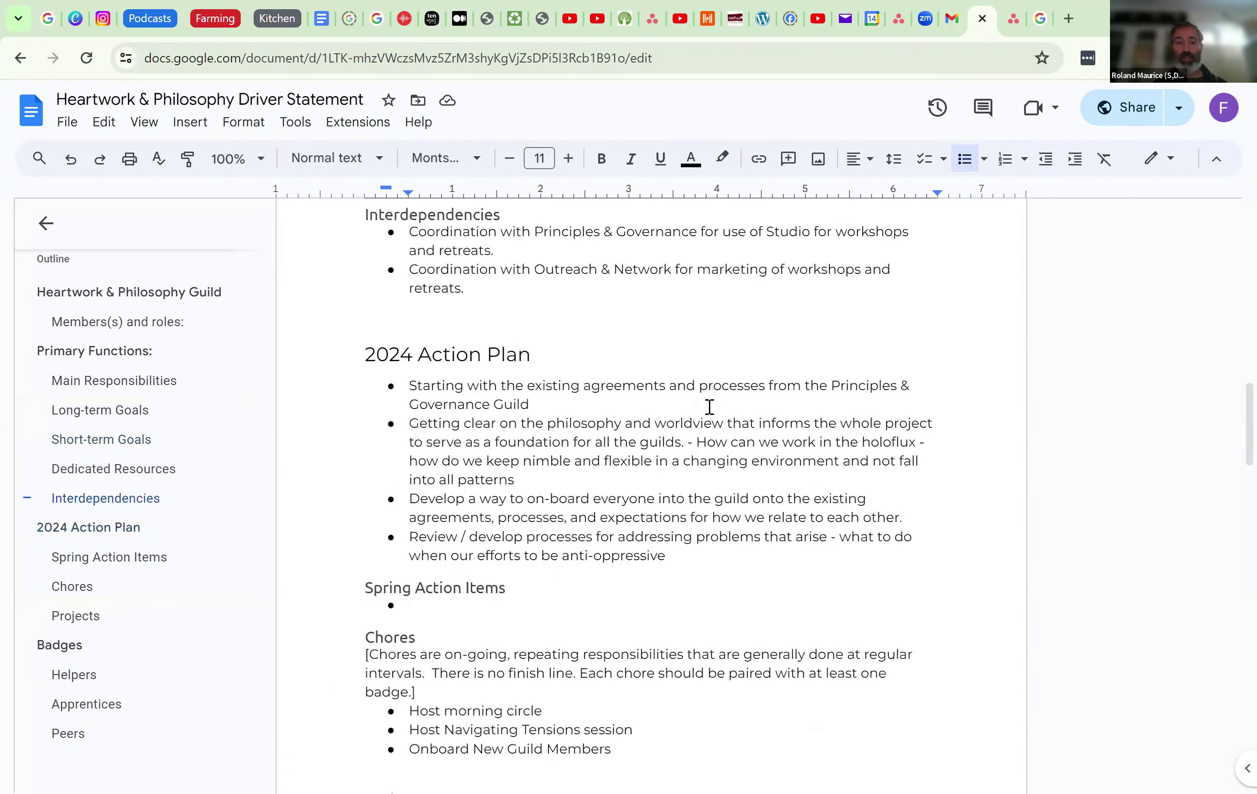
{"action": "scroll", "coordinate": [707, 407], "scroll_direction": "down", "scroll_amount": 2}
{"action": "scroll", "coordinate": [709, 405], "scroll_direction": "down", "scroll_amount": 2}
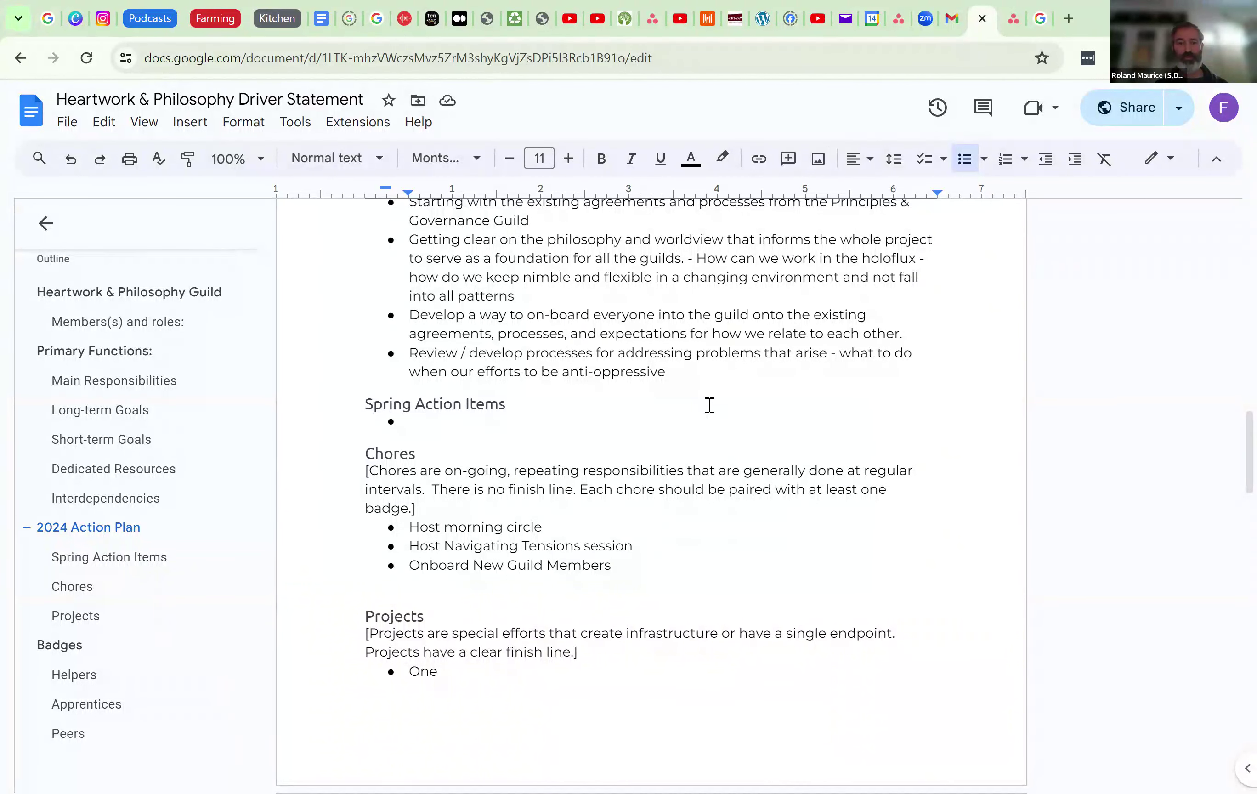
{"action": "scroll", "coordinate": [709, 405], "scroll_direction": "down", "scroll_amount": 2}
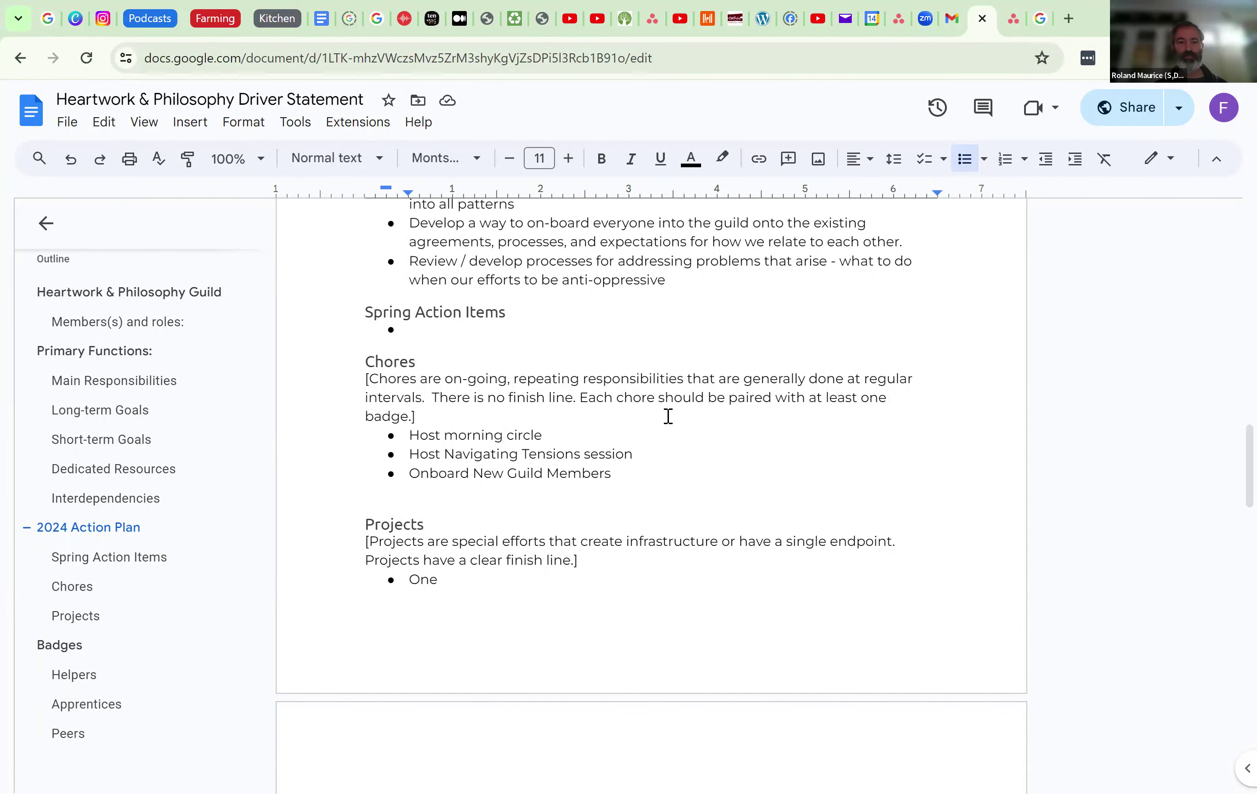
{"action": "scroll", "coordinate": [665, 415], "scroll_direction": "up", "scroll_amount": 5}
{"action": "scroll", "coordinate": [641, 418], "scroll_direction": "down", "scroll_amount": 5}
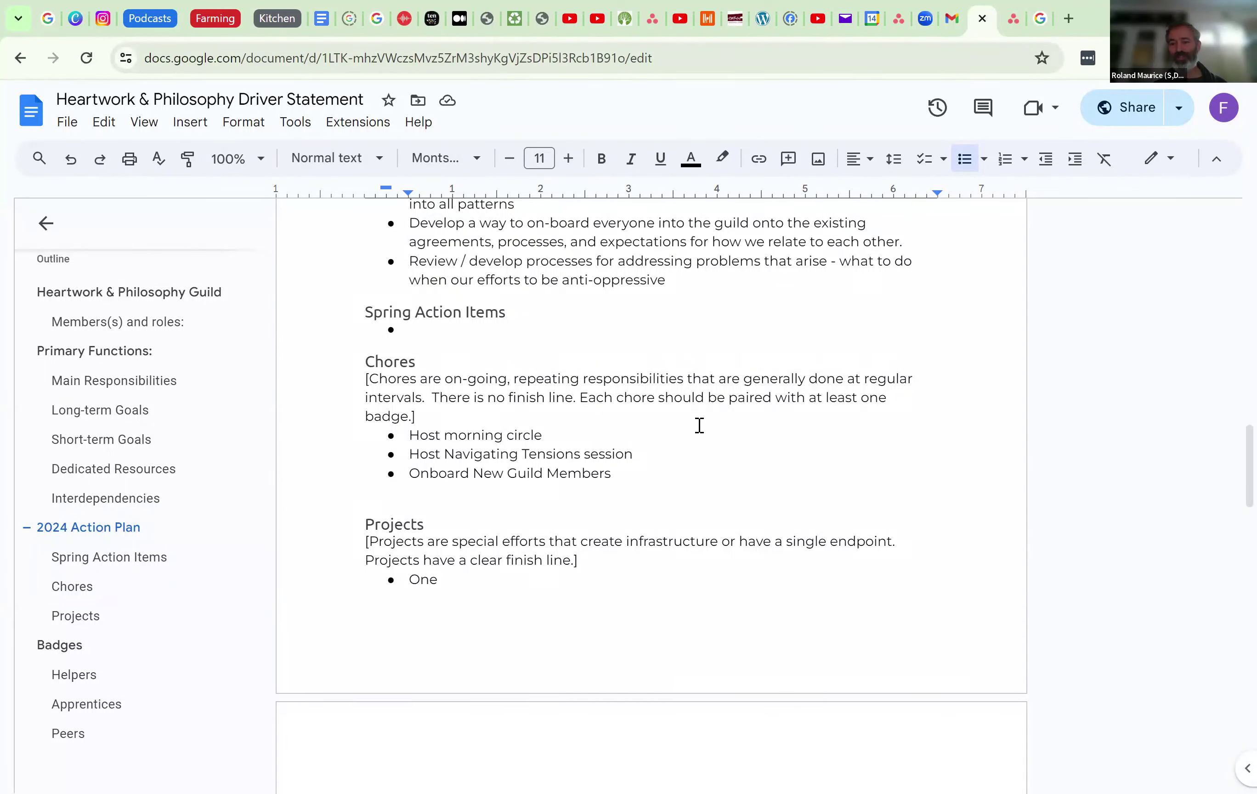
{"action": "scroll", "coordinate": [699, 426], "scroll_direction": "up", "scroll_amount": 3}
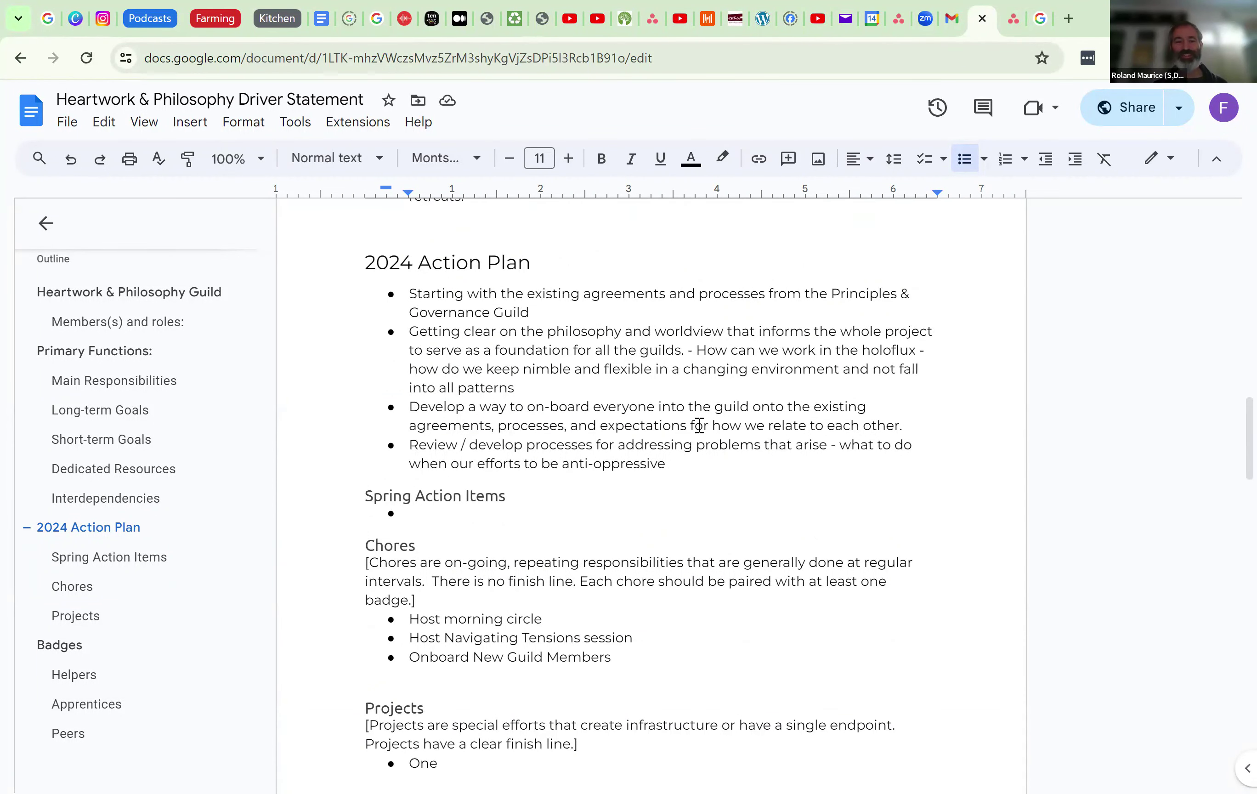
{"action": "scroll", "coordinate": [699, 426], "scroll_direction": "up", "scroll_amount": 8}
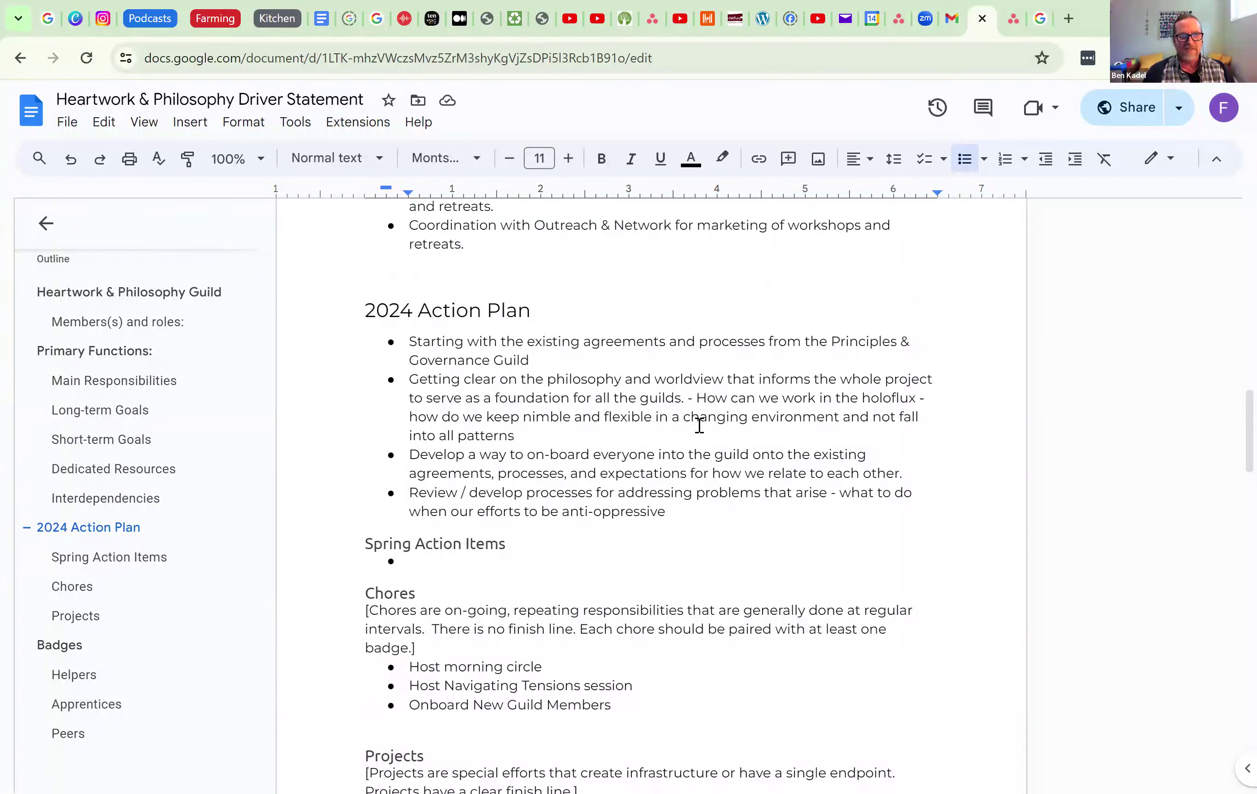
{"action": "scroll", "coordinate": [699, 425], "scroll_direction": "up", "scroll_amount": 5}
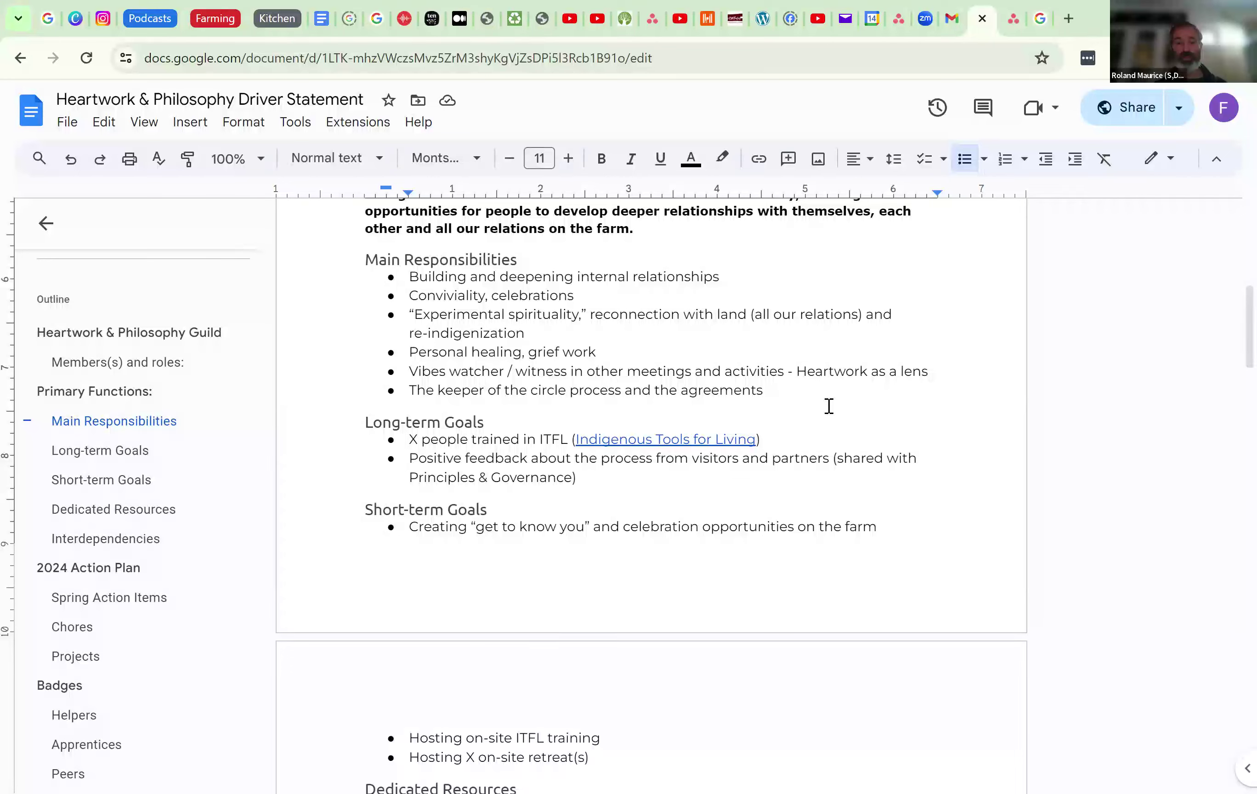
{"action": "scroll", "coordinate": [829, 407], "scroll_direction": "down", "scroll_amount": 8}
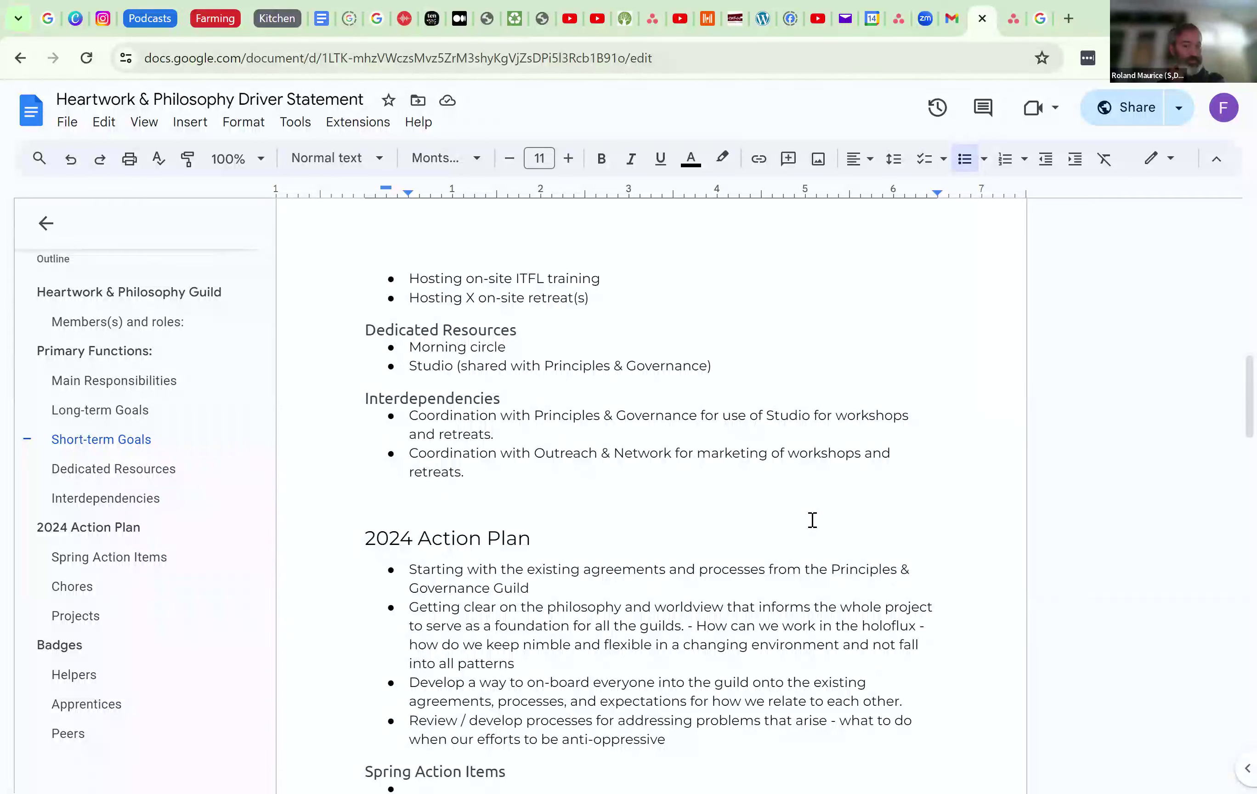
{"action": "scroll", "coordinate": [812, 519], "scroll_direction": "down", "scroll_amount": 4}
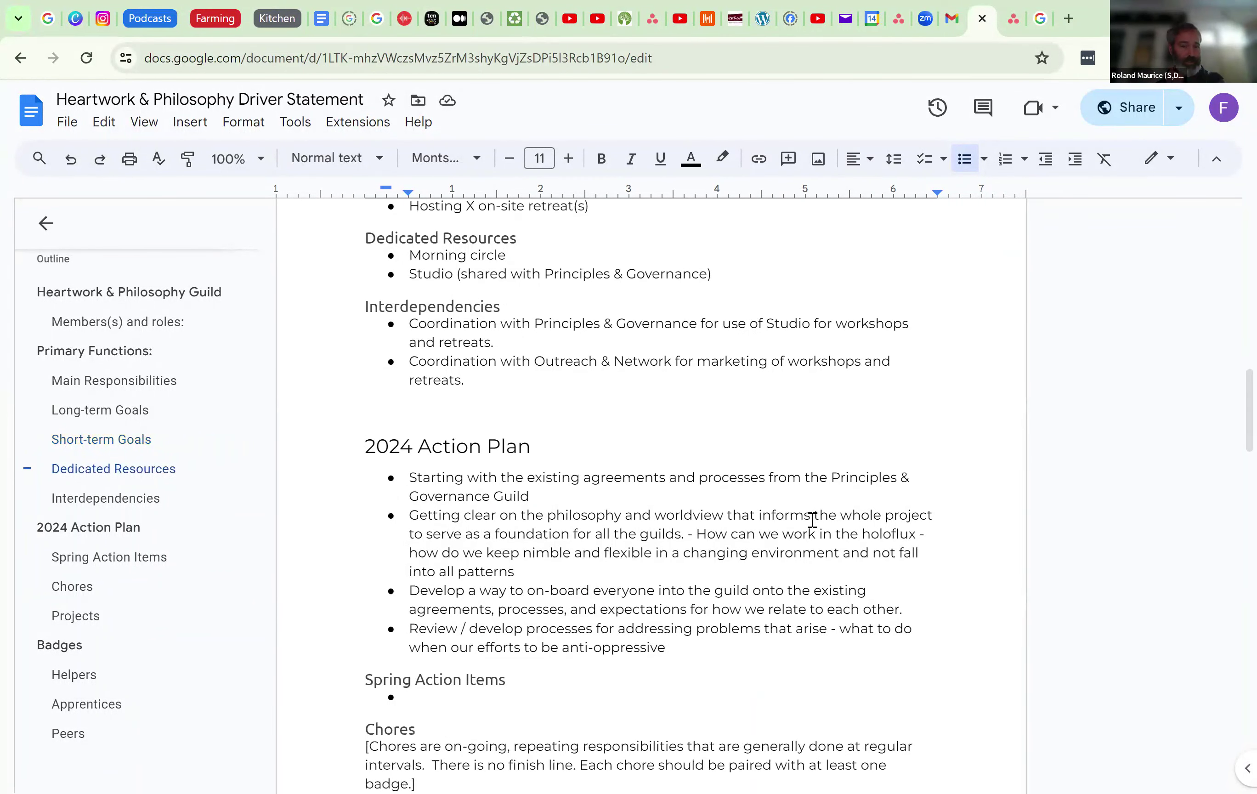
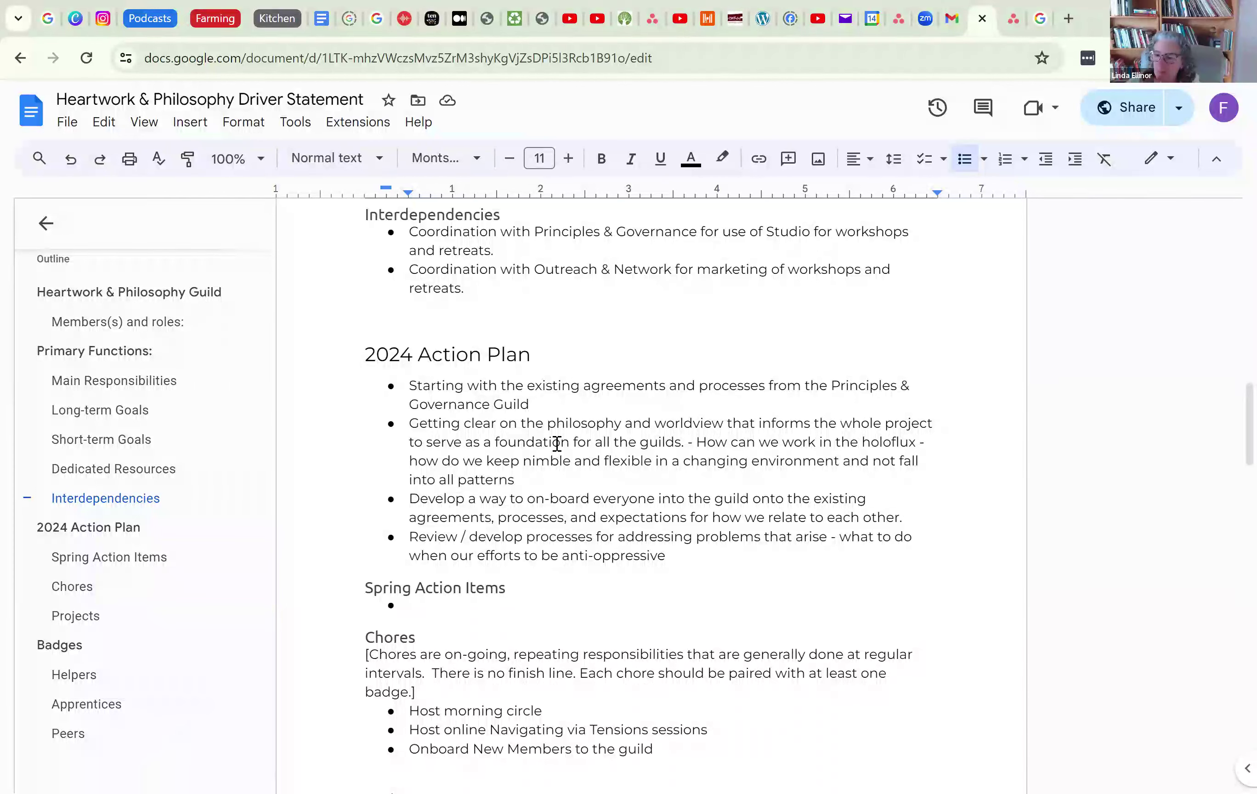
{"action": "left_click", "coordinate": [753, 597]}
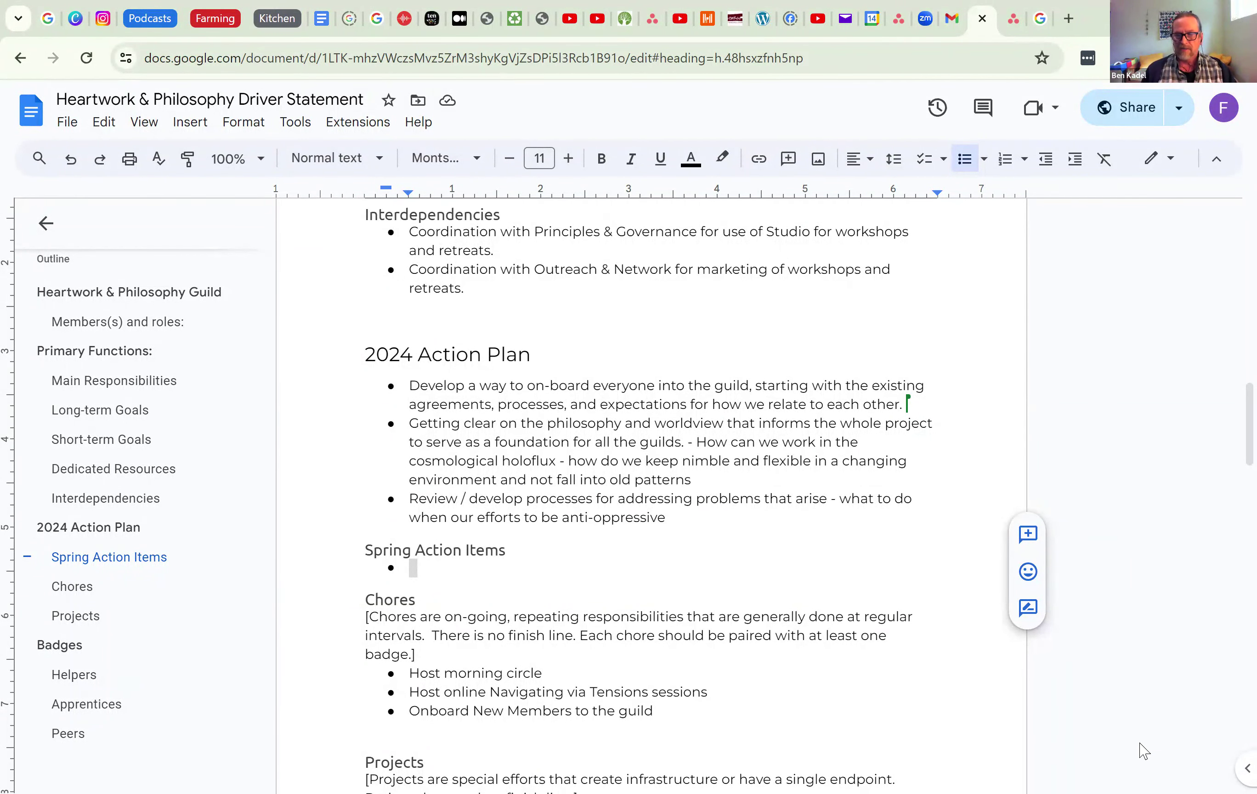
{"action": "key", "text": "Down"}
{"action": "key", "text": "Down"}
{"action": "key", "text": "Down"}
{"action": "key", "text": "Down"}
{"action": "key", "text": "Down"}
{"action": "key", "text": "Down"}
{"action": "key", "text": "Down"}
{"action": "key", "text": "Down"}
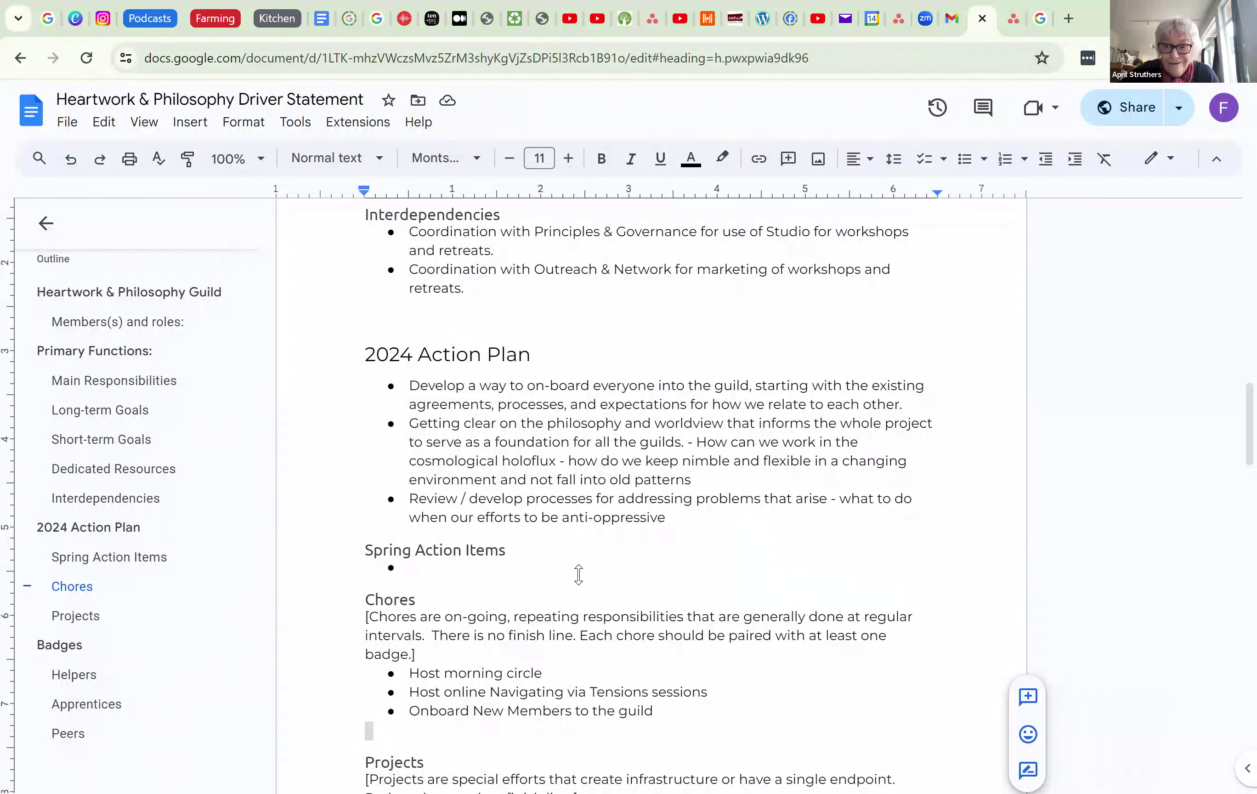
{"action": "left_click", "coordinate": [342, 480]}
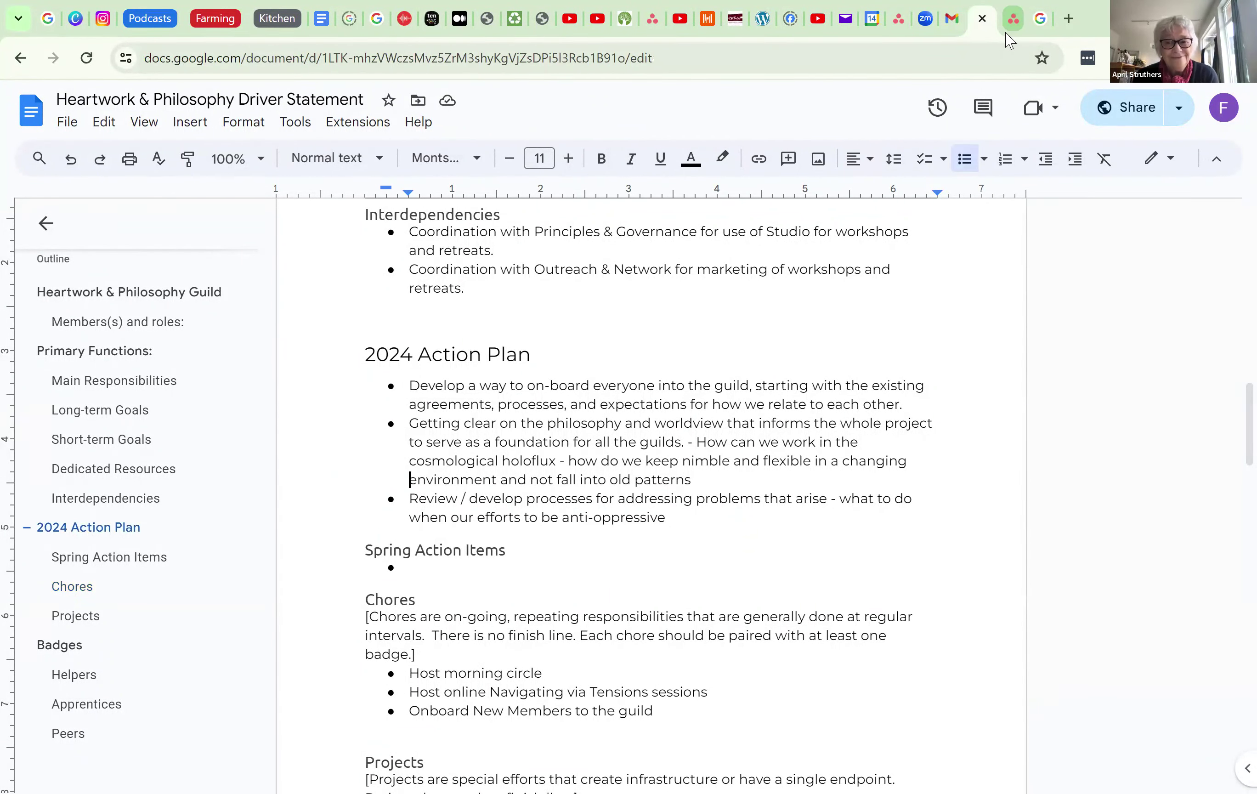
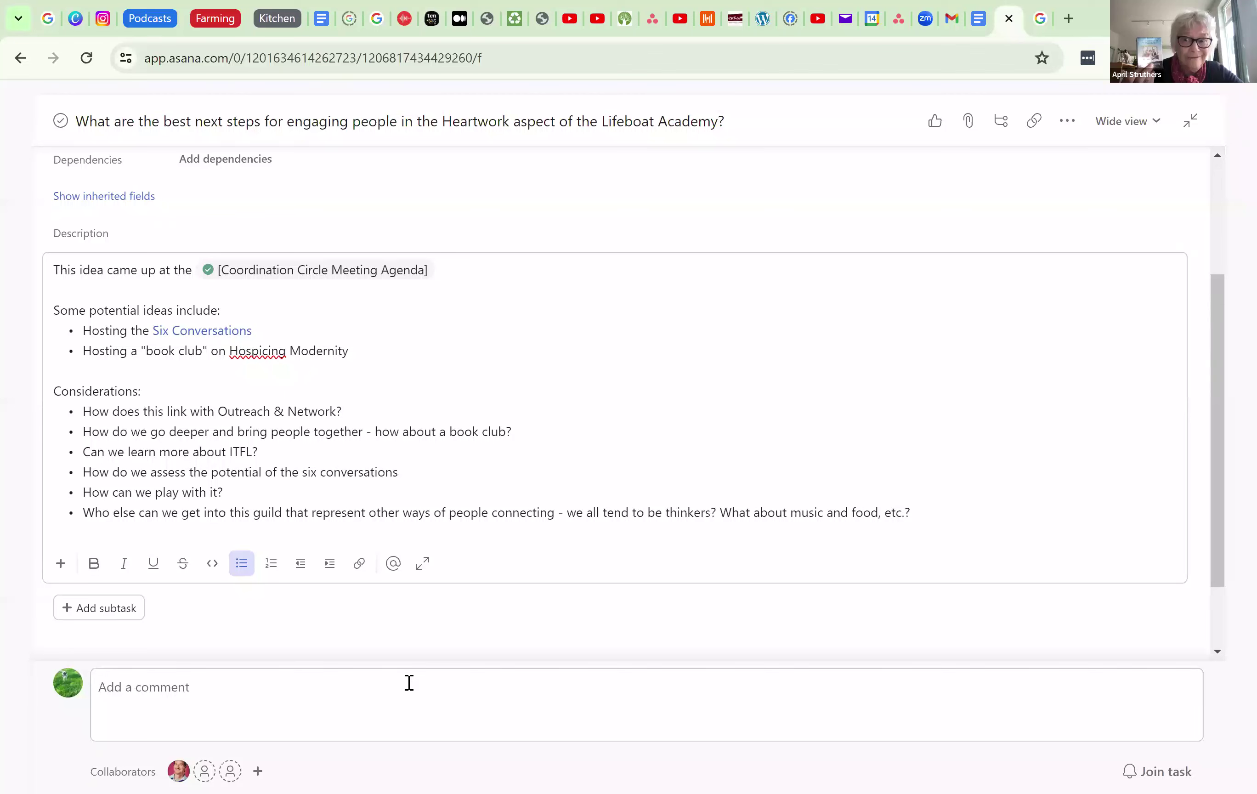
- Add the consideration "Critical thinking card deck - making a game about improving your thinking and/or the creative thinking card deck."
{"action": "key", "text": "Return"}
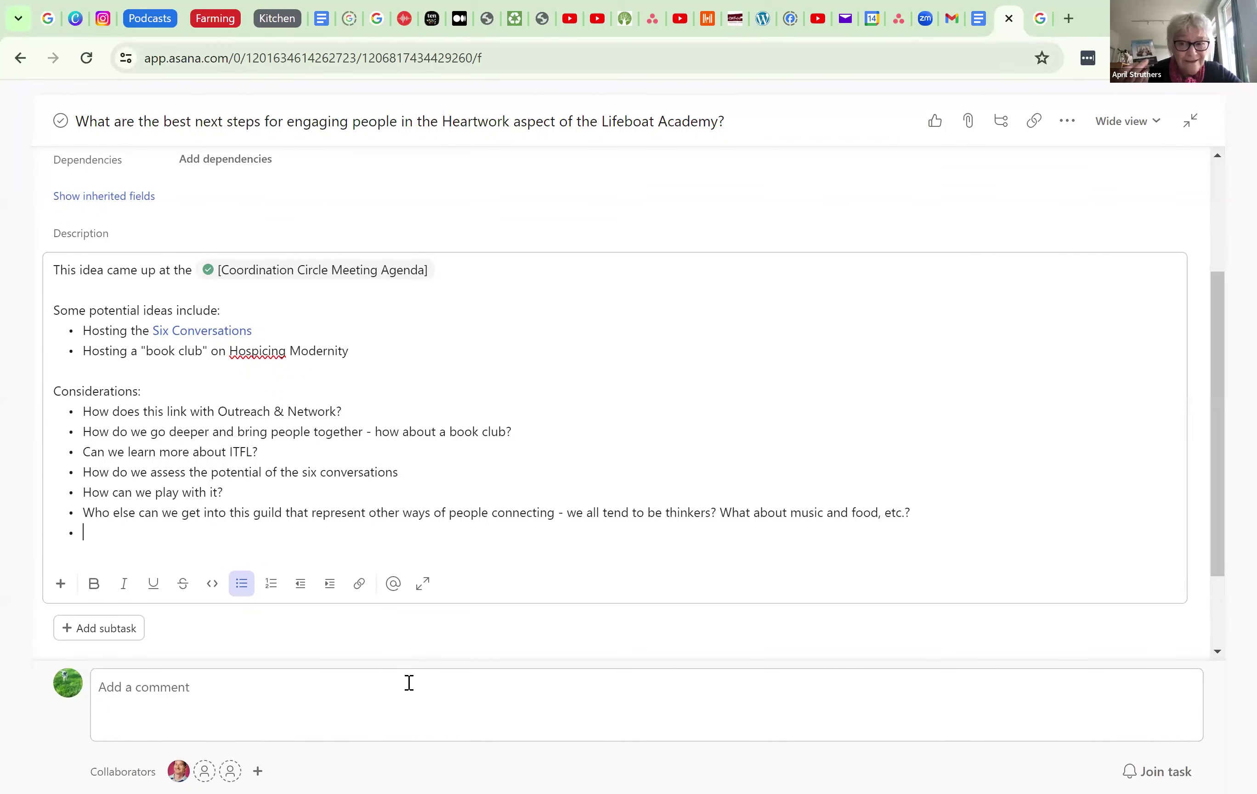
{"action": "type", "text": "Critical think"}
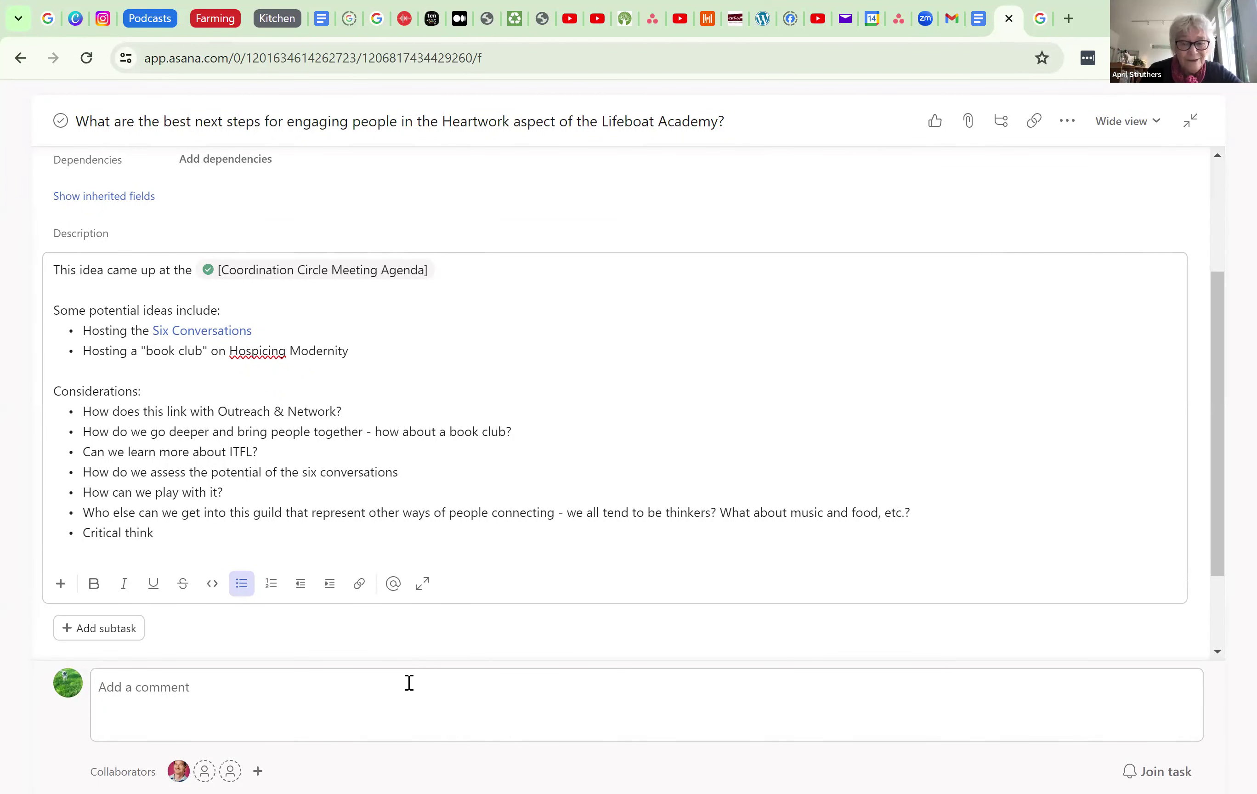
{"action": "type", "text": "ing card de"}
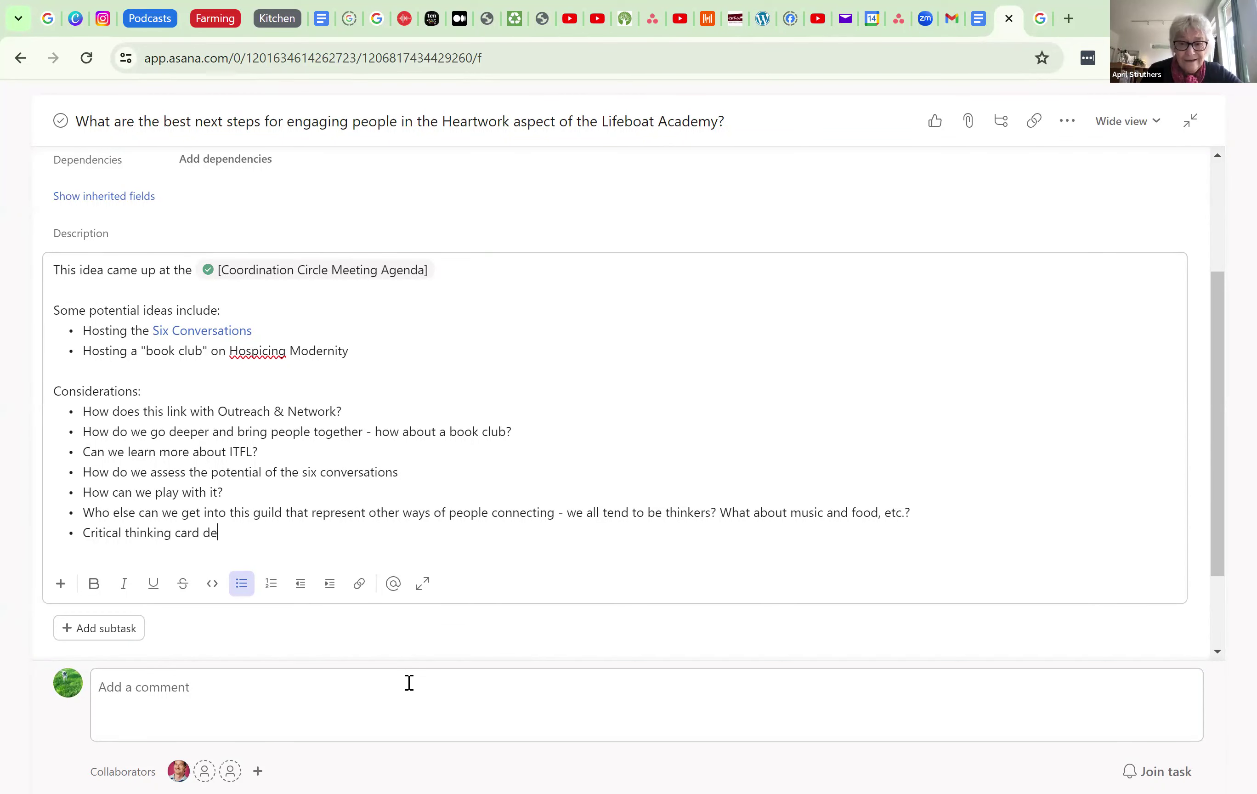
{"action": "type", "text": "ck "}
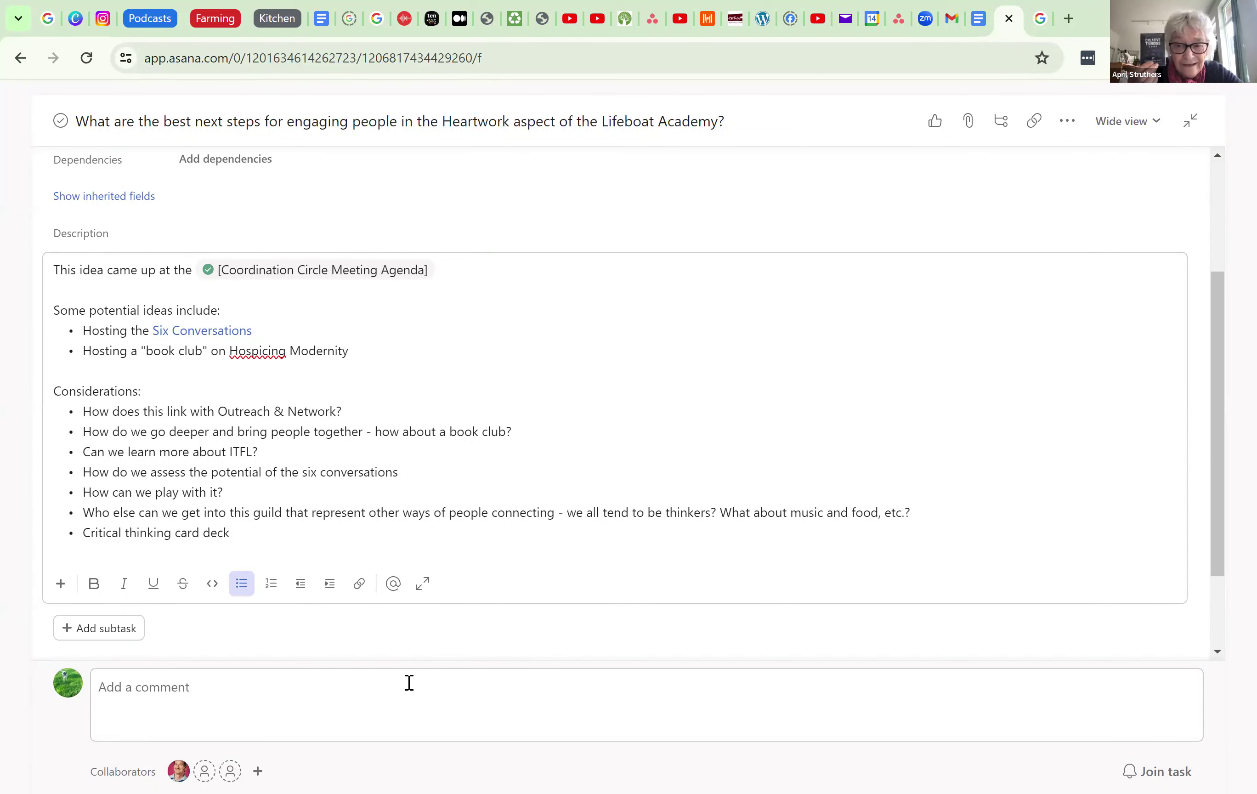
{"action": "type", "text": "- making a g"}
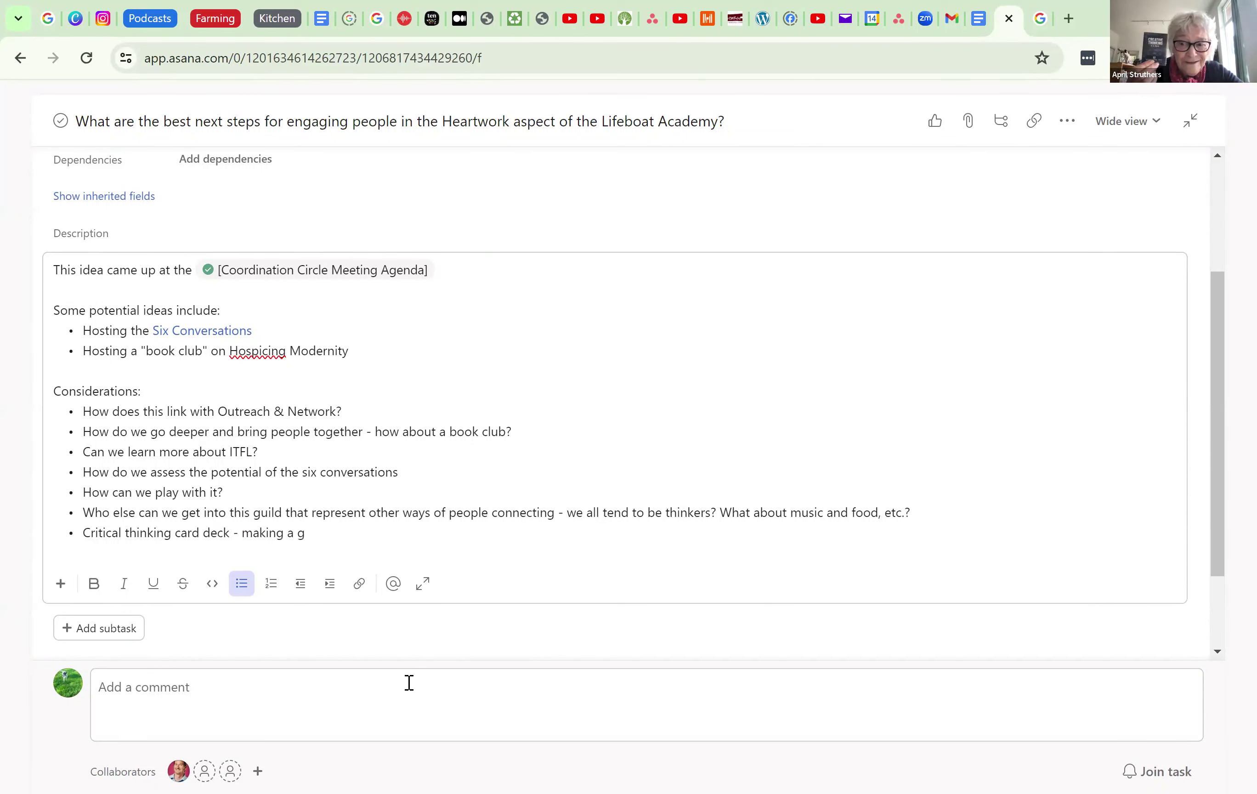
{"action": "type", "text": "ame about"}
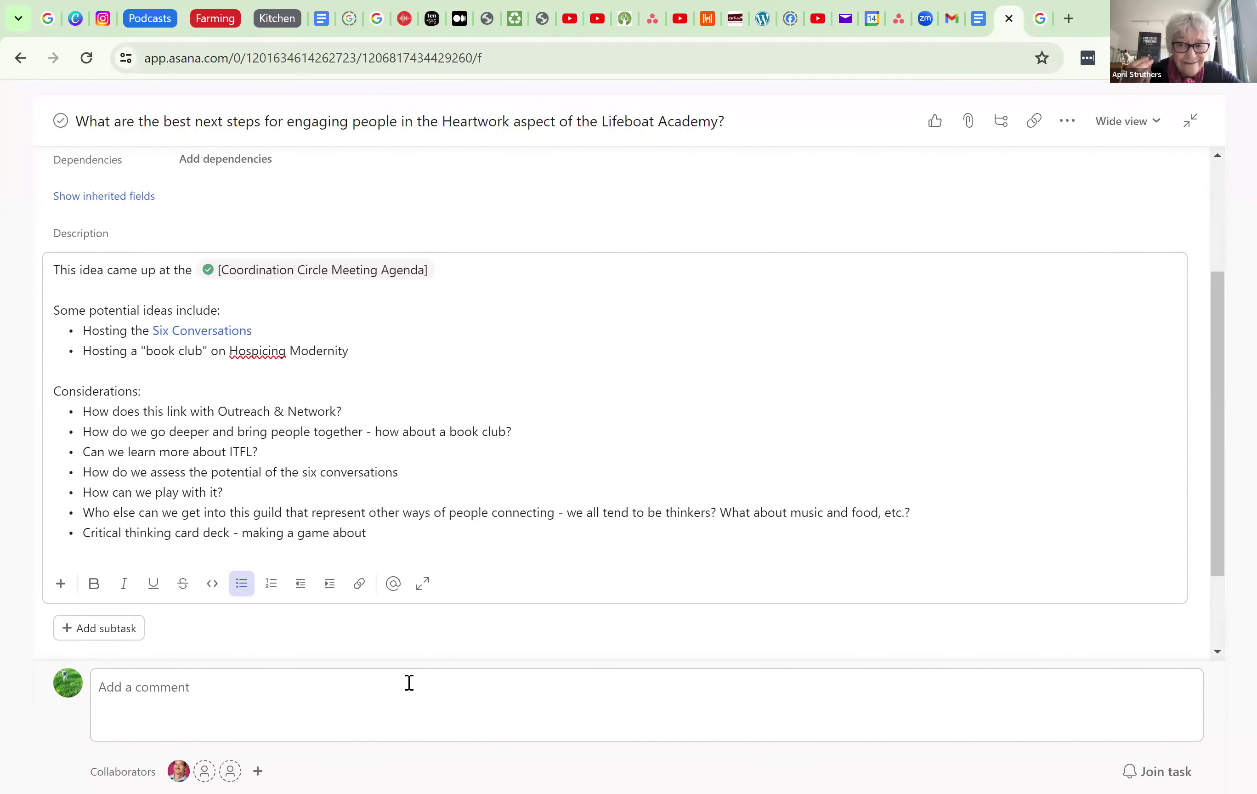
{"action": "type", "text": " improving your thinking"}
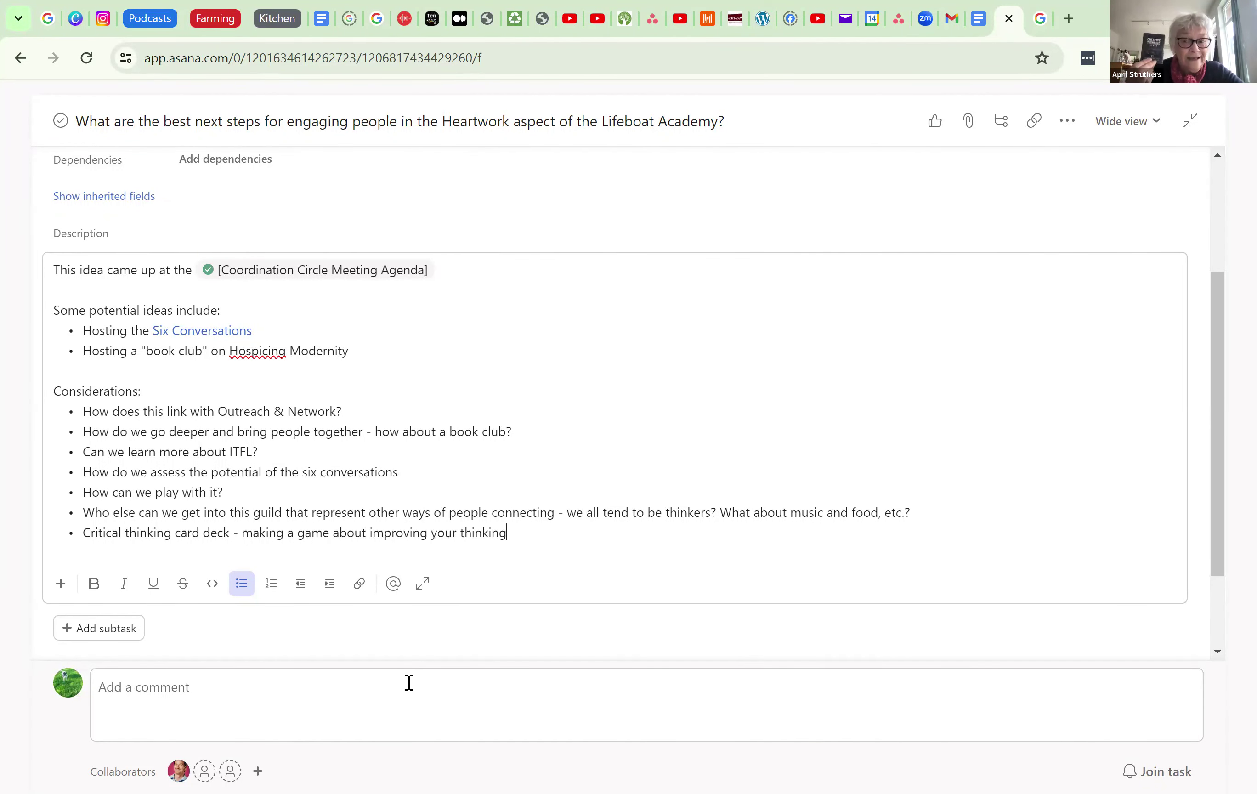
{"action": "type", "text": " and"}
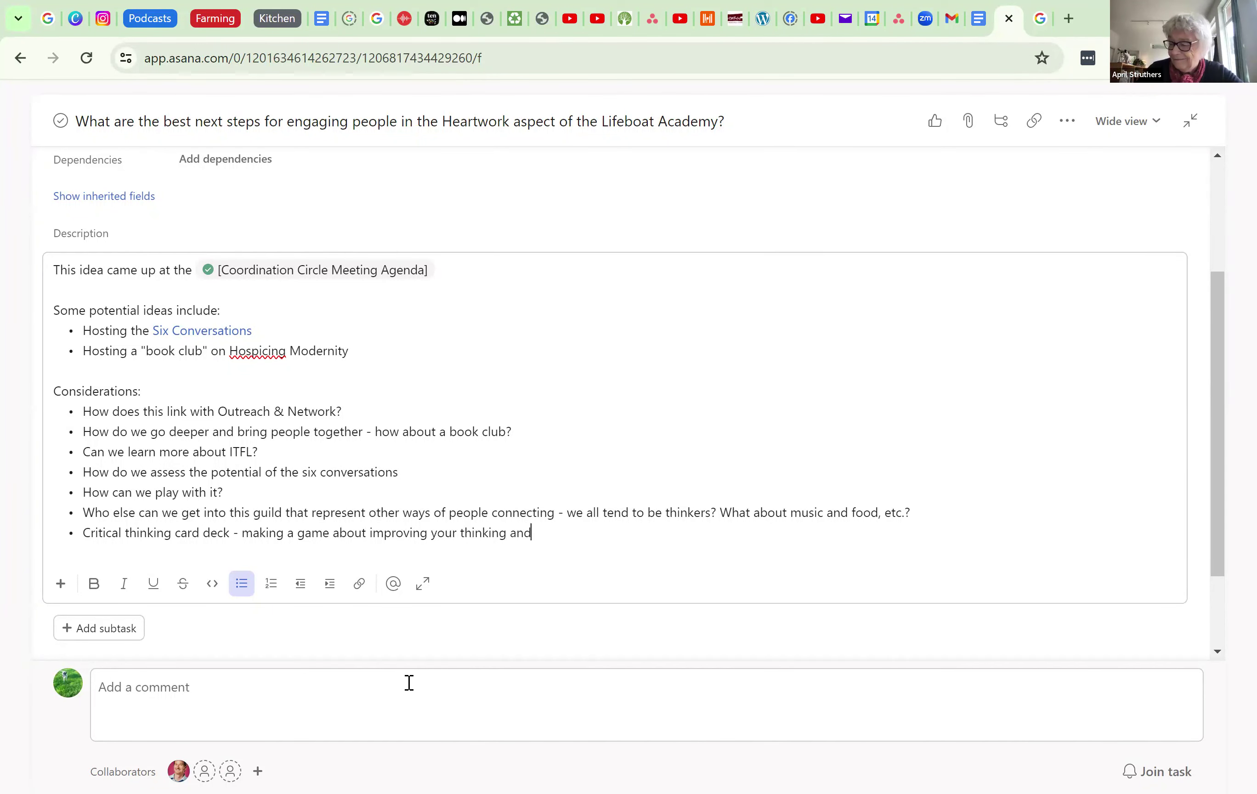
{"action": "type", "text": "/or the creat"}
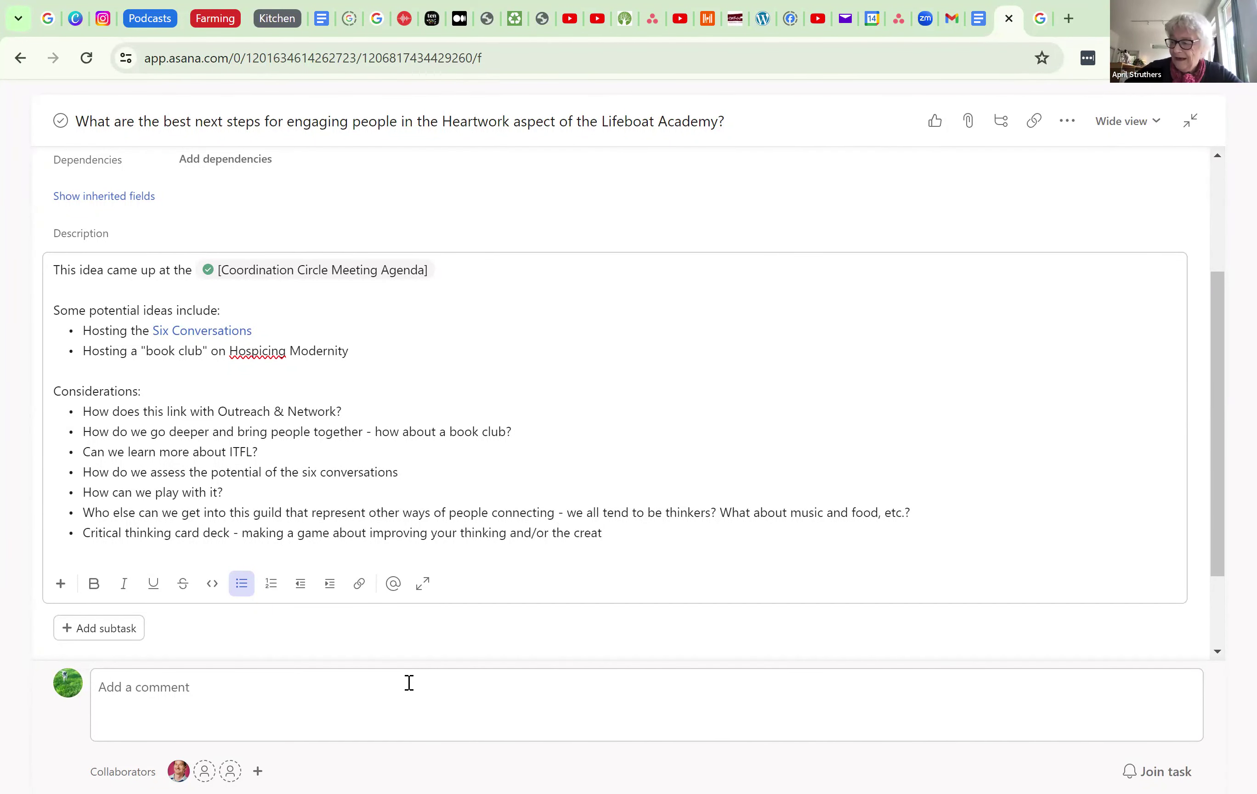
{"action": "type", "text": "ive thinking card"}
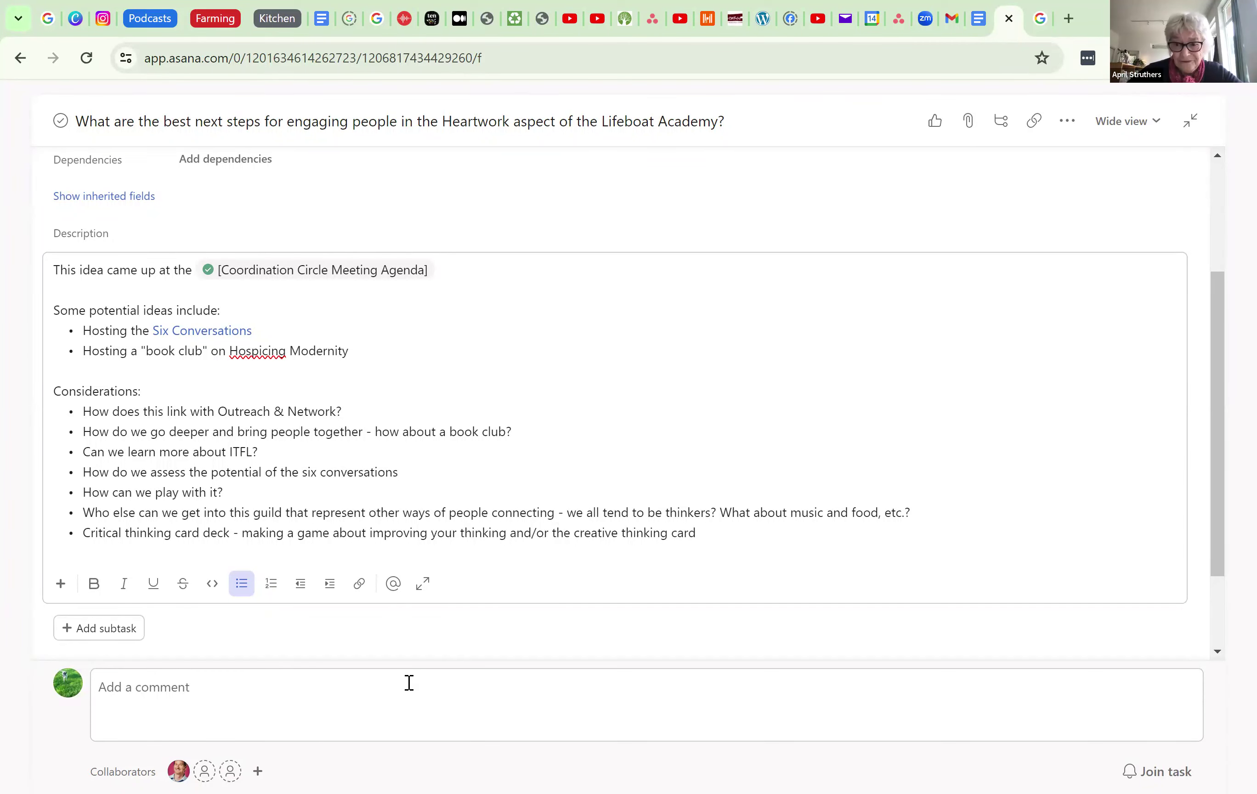
{"action": "type", "text": " deck."}
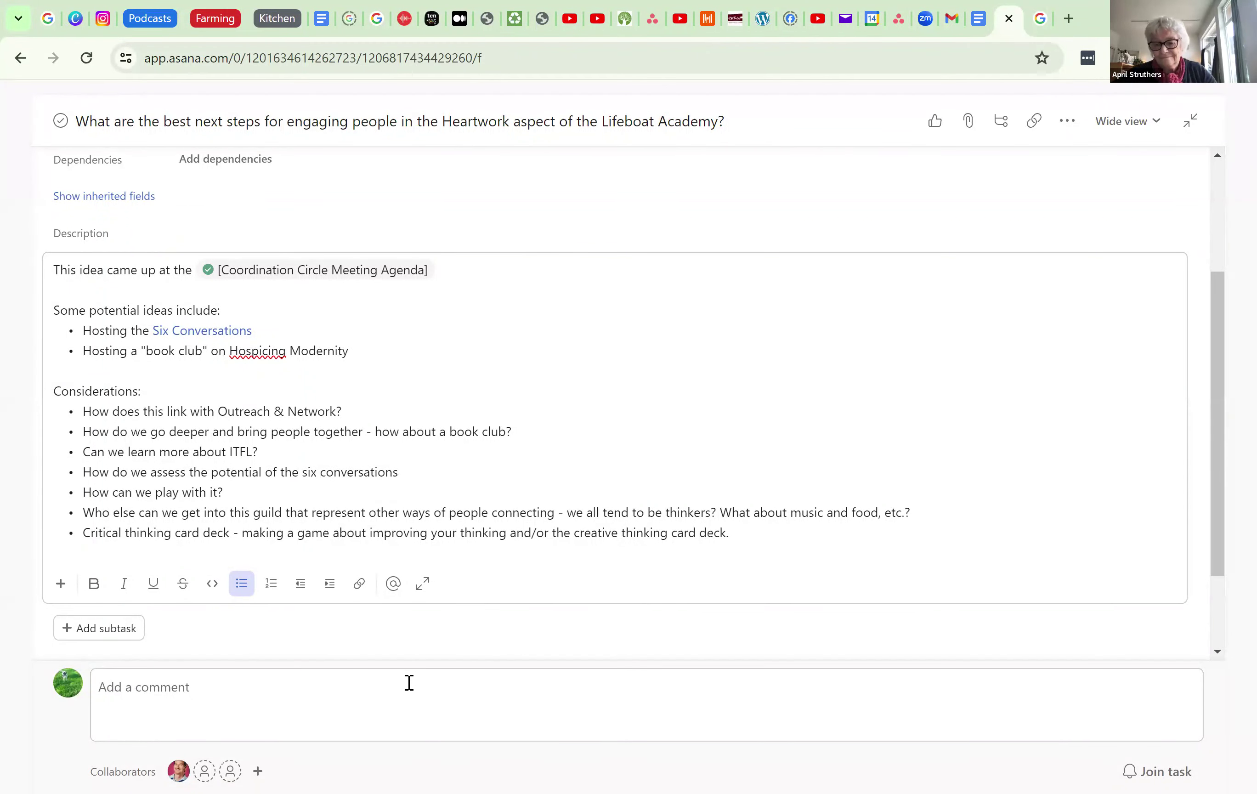
- Start a "Next Steps:" section below the considerations with the bullet "Coordinate with the Outreach & Network Guild"
{"action": "key", "text": "Return"}
{"action": "key", "text": "Return"}
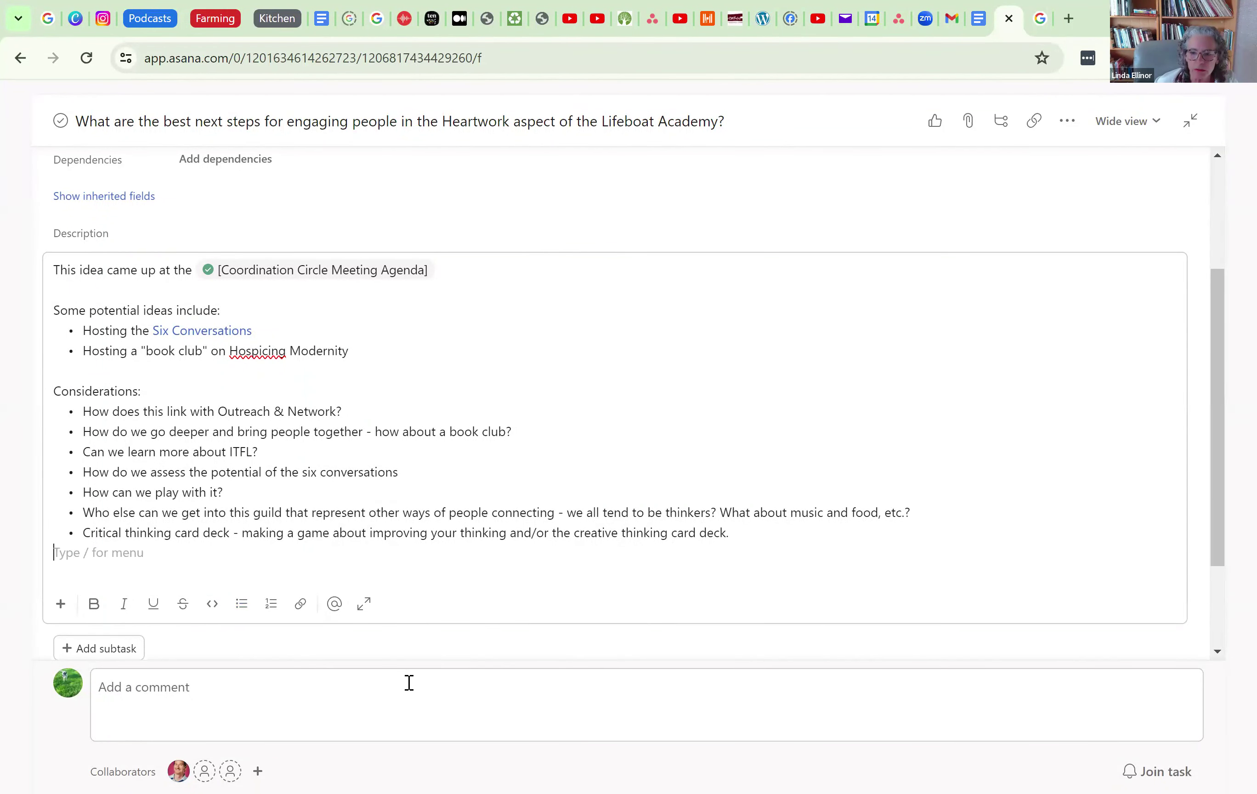
{"action": "key", "text": "Return"}
{"action": "type", "text": "Next Steps:"}
{"action": "key", "text": "Return"}
{"action": "type", "text": "-"}
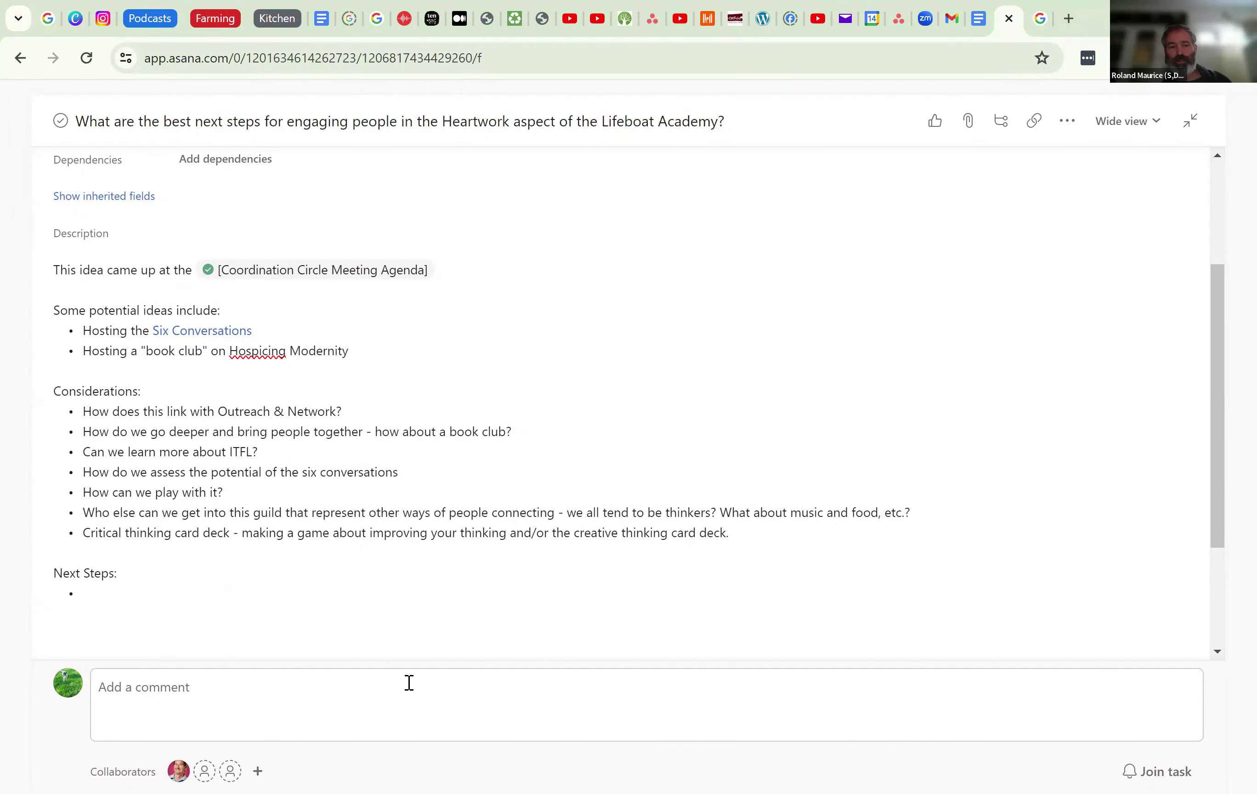
{"action": "type", "text": "Coordinate with the Outre"}
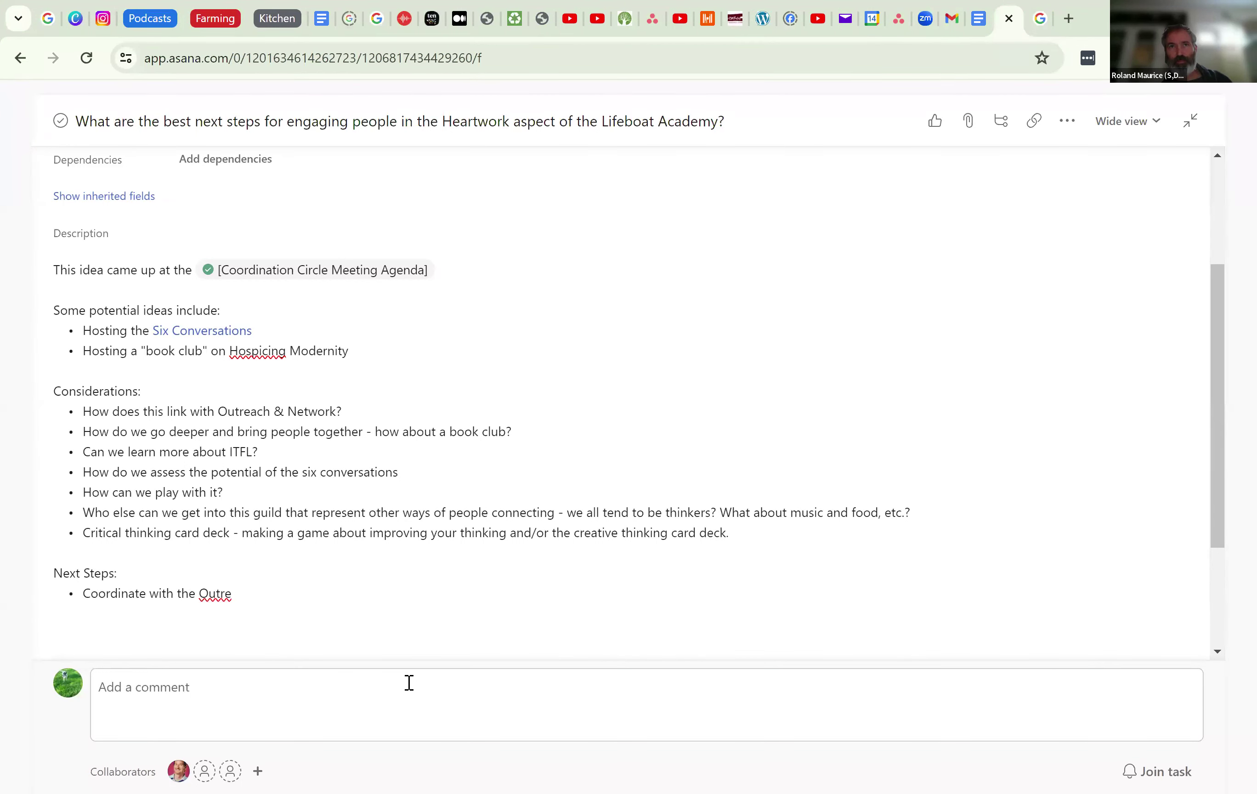
{"action": "type", "text": "ach & Network Guild"}
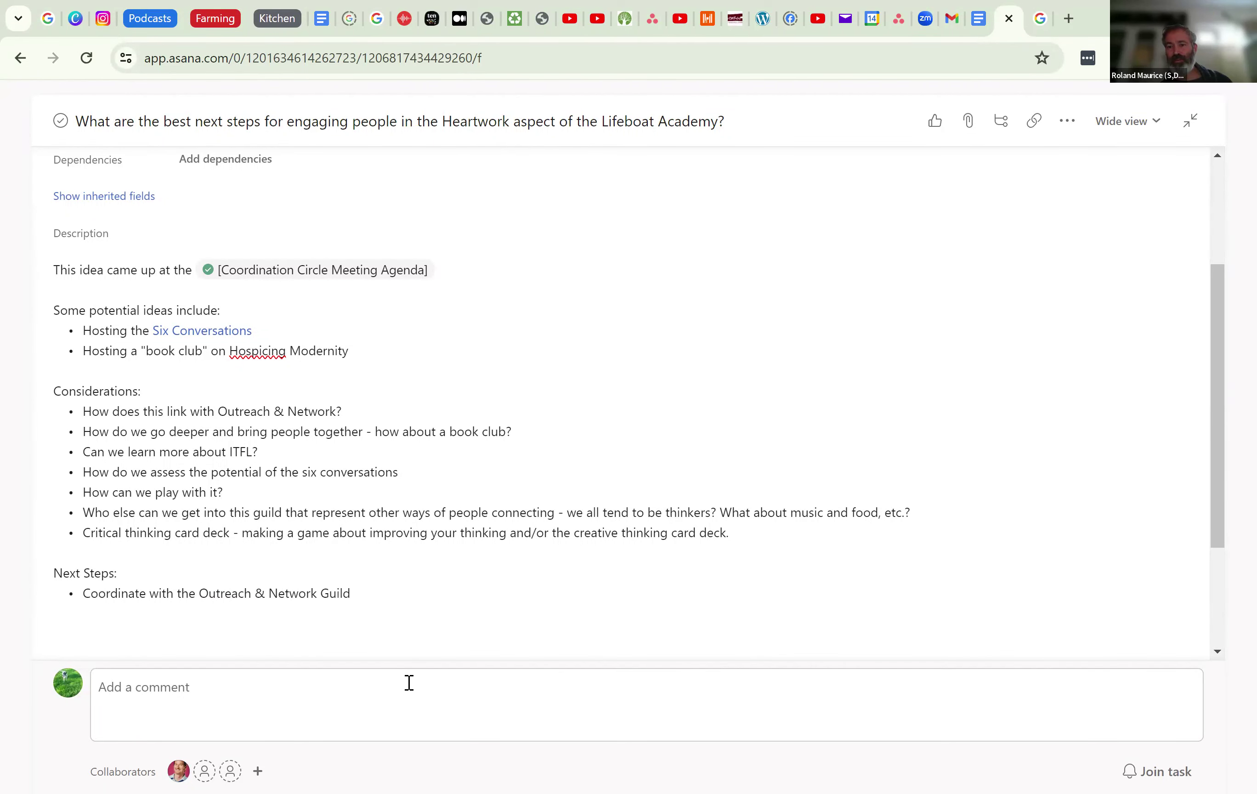
- Add the bullet "Brainstorm books for a book club" under Next Steps in the task description
{"action": "key", "text": "Return"}
{"action": "type", "text": "Brainstorm book"}
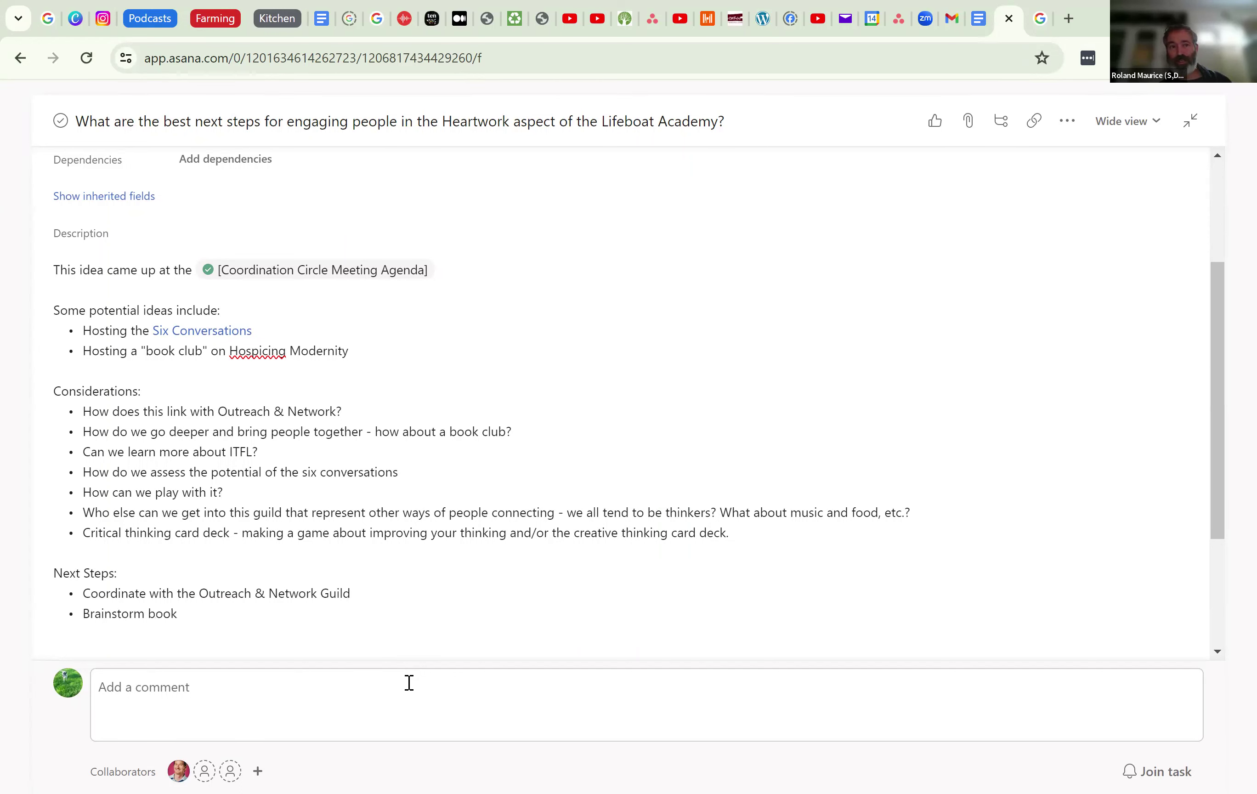
{"action": "type", "text": "s for a book club"}
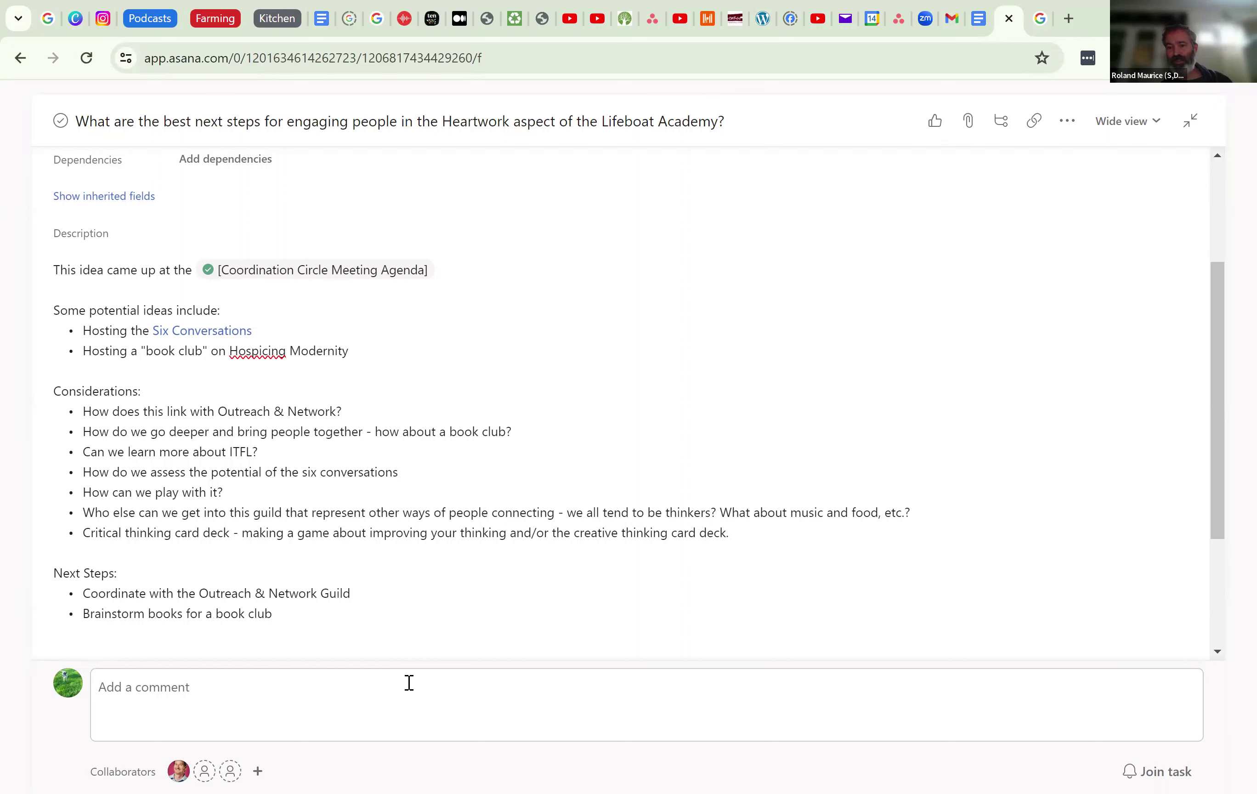